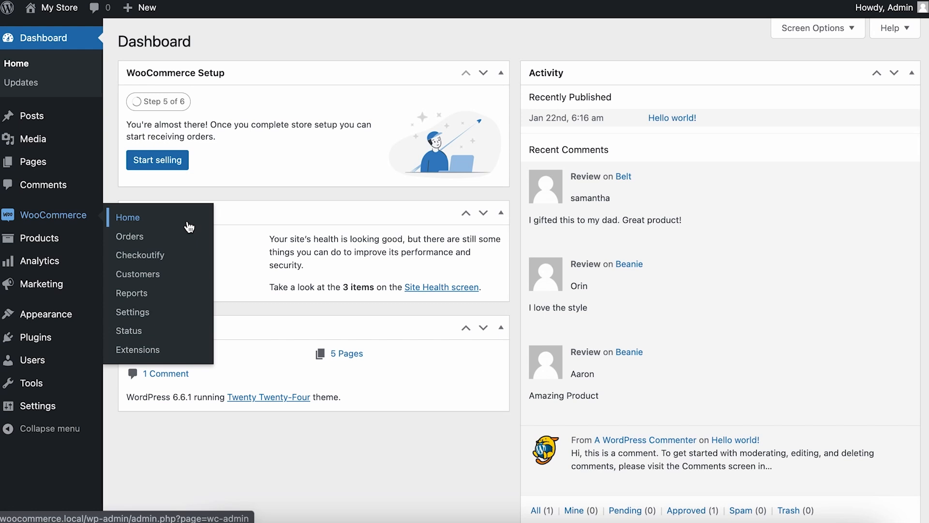
# Create a new Checkoutify checkout from scratch and name it One Page Checkout.
pyautogui.click(196, 256)
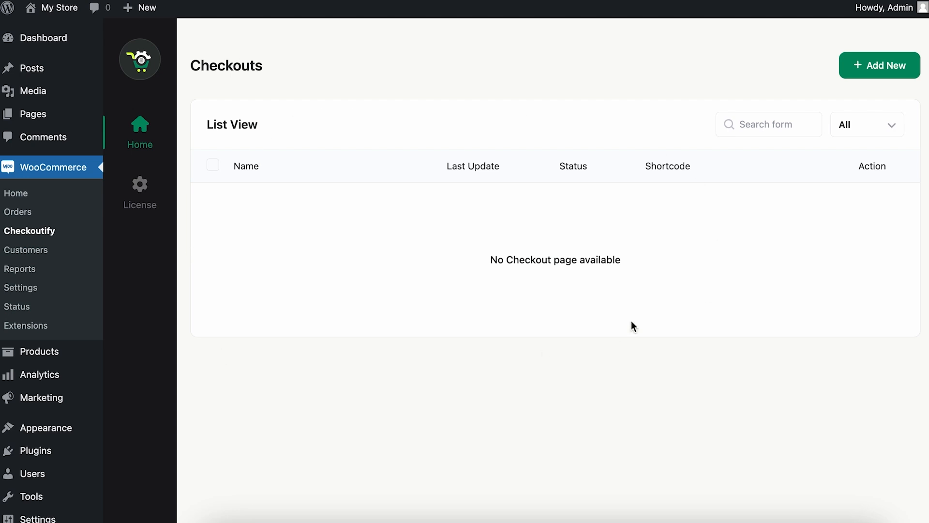
pyautogui.click(885, 67)
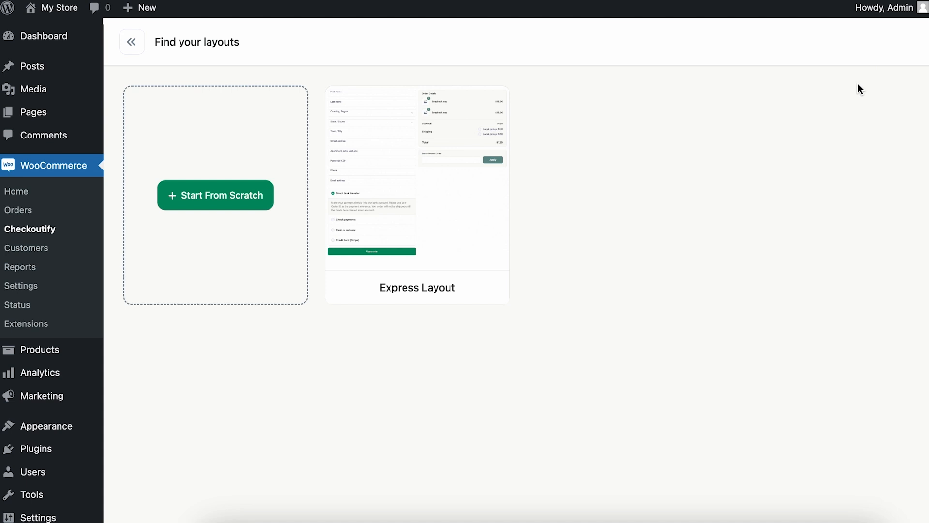
pyautogui.moveTo(498, 198)
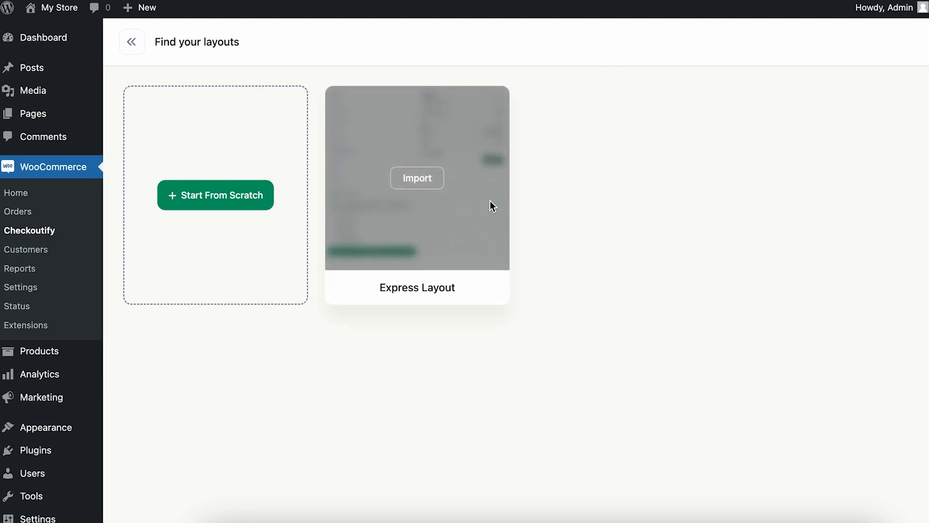
pyautogui.click(207, 199)
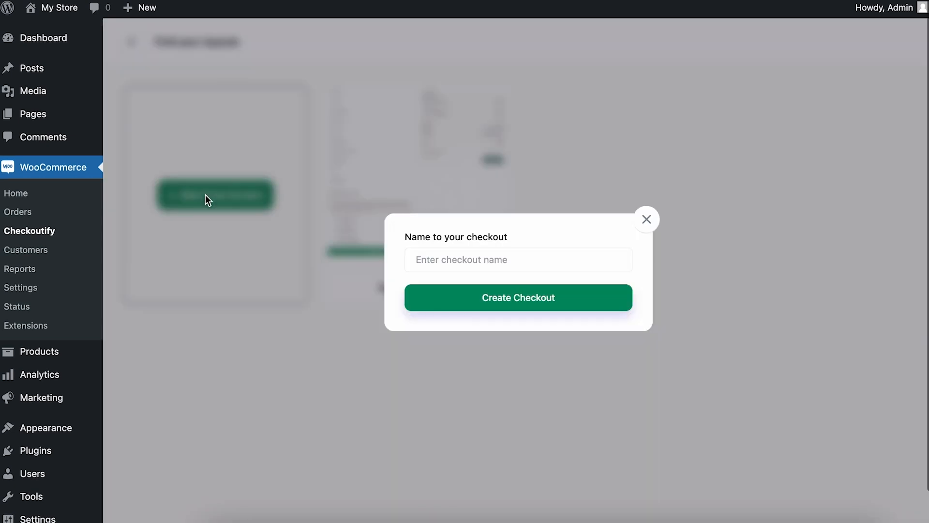
pyautogui.click(461, 255)
pyautogui.write('On')
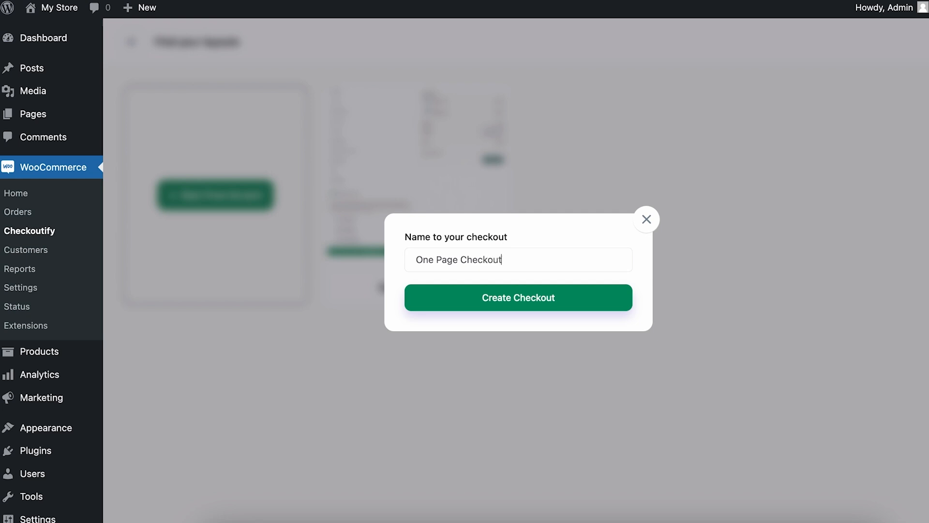
pyautogui.click(596, 297)
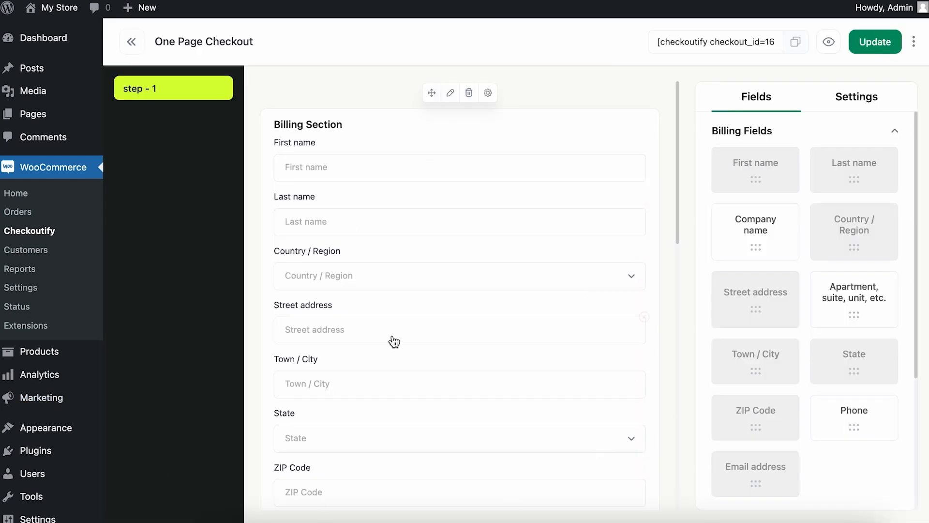
# Set the Billing Section to a 50 / 50 column layout.
pyautogui.scroll(-15, 433, 315)
pyautogui.scroll(20, 433, 314)
pyautogui.click(451, 94)
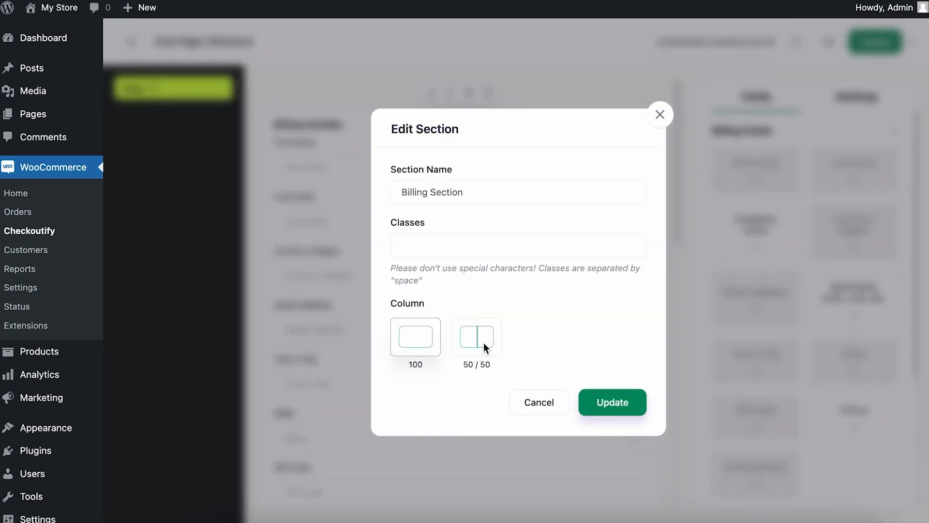
pyautogui.click(484, 342)
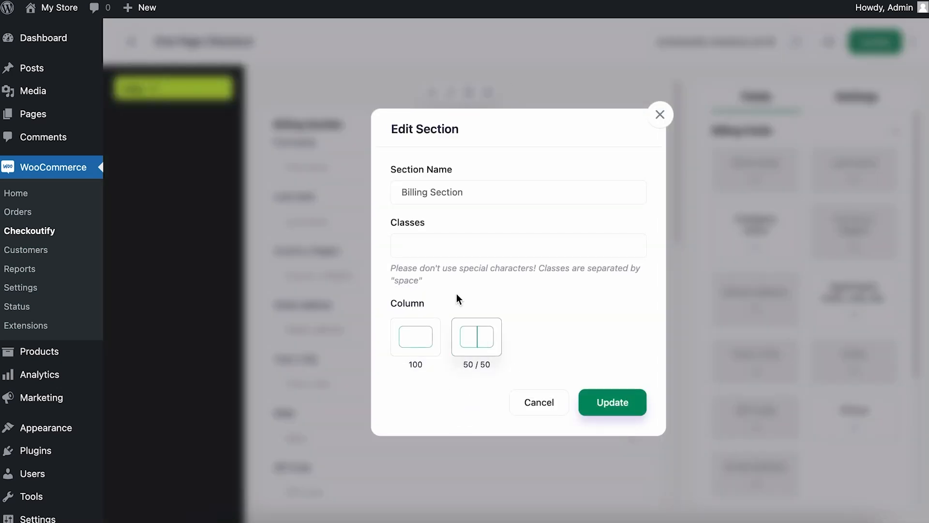
pyautogui.click(613, 412)
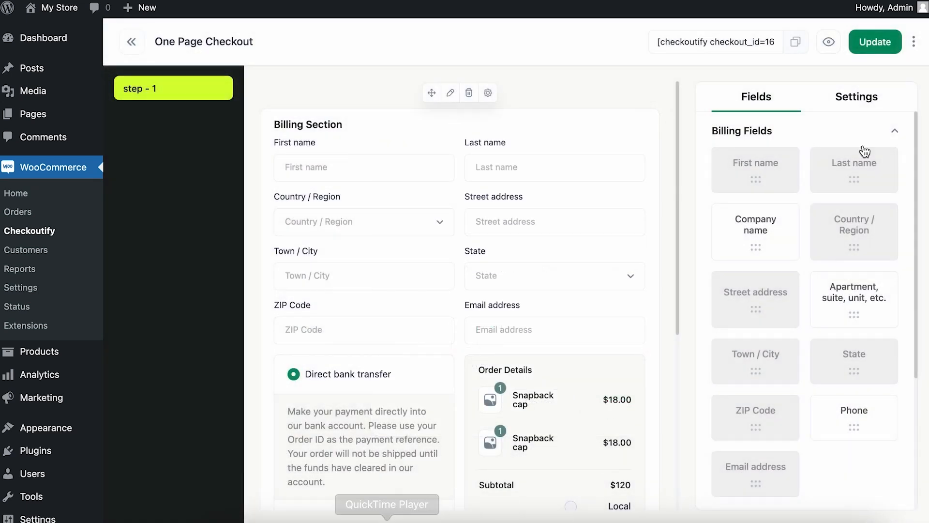
# Remove Town / City, ZIP Code, State, Street address and Country / Region from the Billing Section and add Phone below First name.
pyautogui.scroll(-4, 512, 270)
pyautogui.scroll(5, 512, 269)
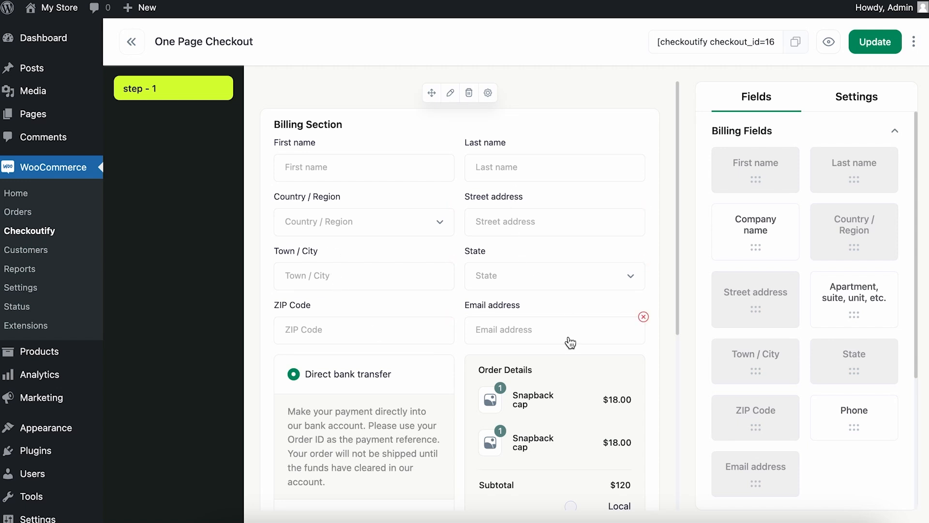
pyautogui.scroll(-5, 570, 342)
pyautogui.scroll(2, 570, 342)
pyautogui.scroll(2, 570, 342)
pyautogui.click(453, 263)
pyautogui.click(454, 263)
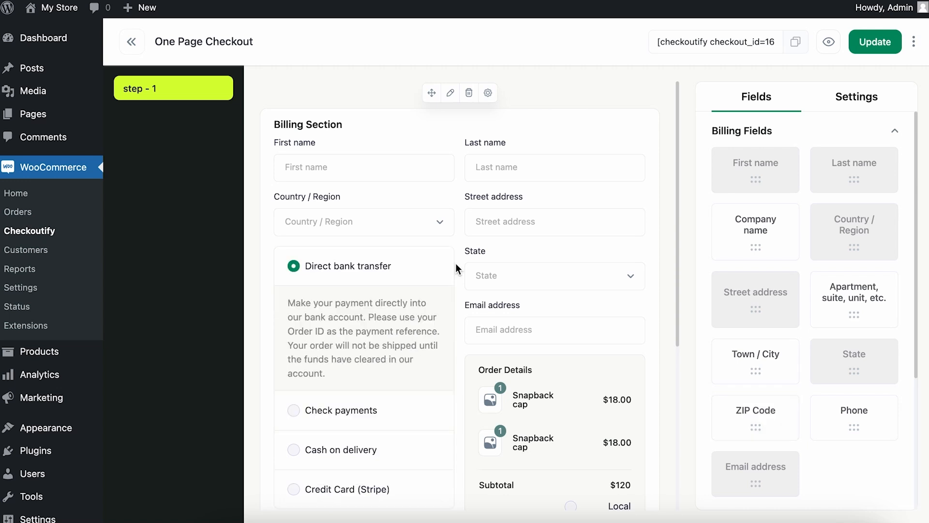
pyautogui.click(644, 274)
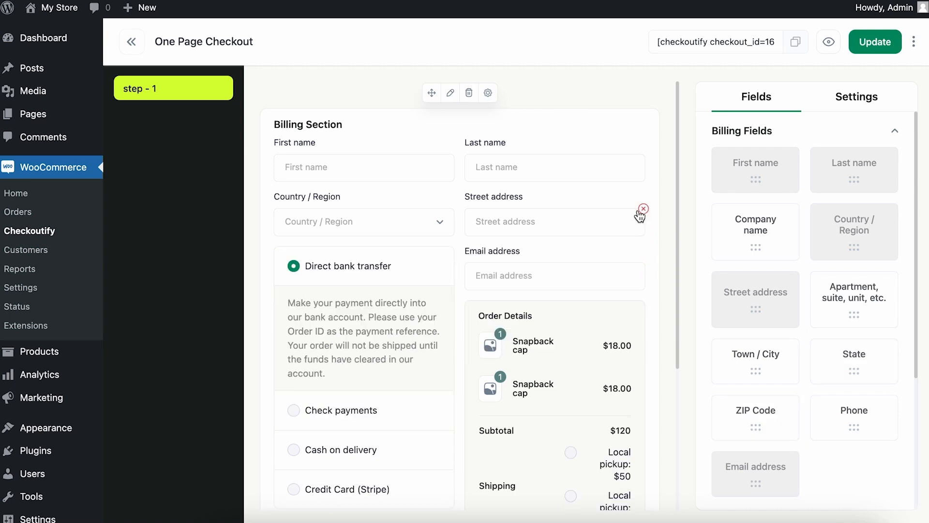
pyautogui.click(642, 211)
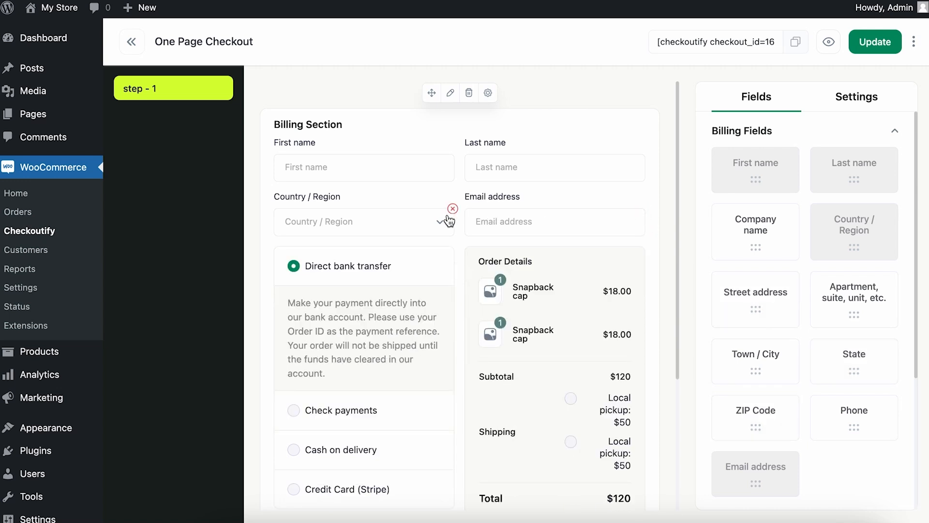
pyautogui.click(451, 210)
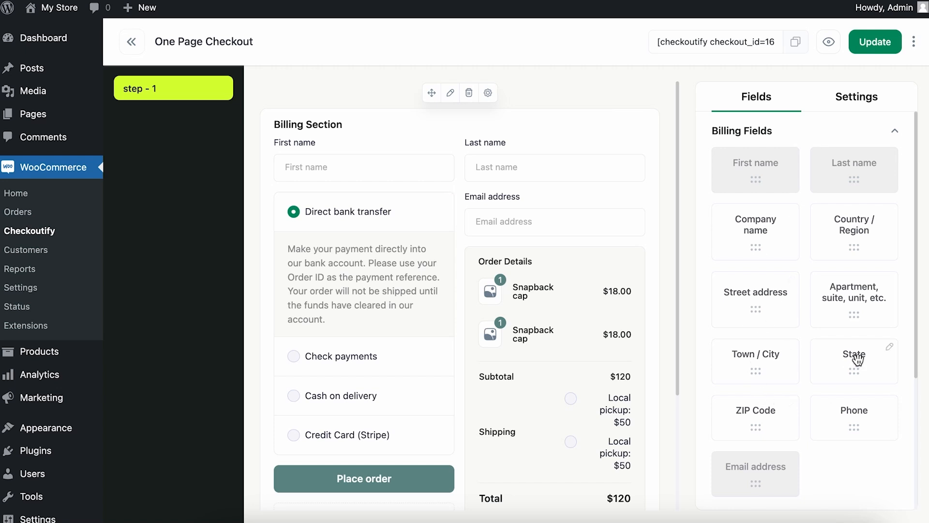
pyautogui.moveTo(857, 398); pyautogui.dragTo(430, 189)
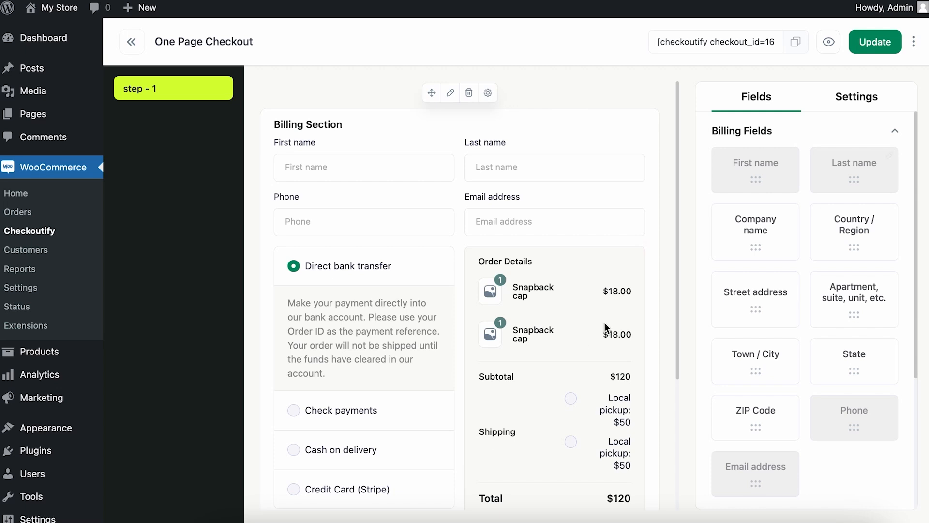
# Add a section with a 50 / 50 column layout below the billing section and name it Shipping.
pyautogui.scroll(-4, 359, 378)
pyautogui.click(448, 460)
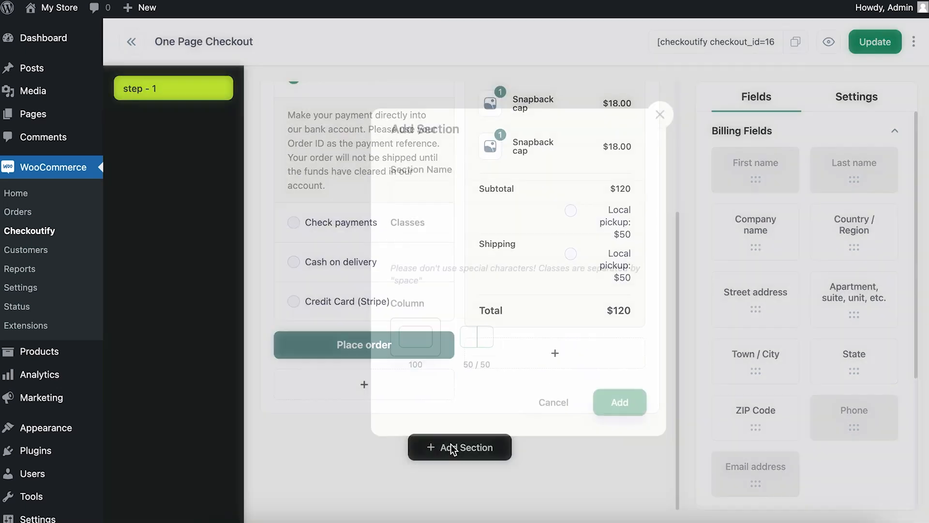
pyautogui.click(473, 338)
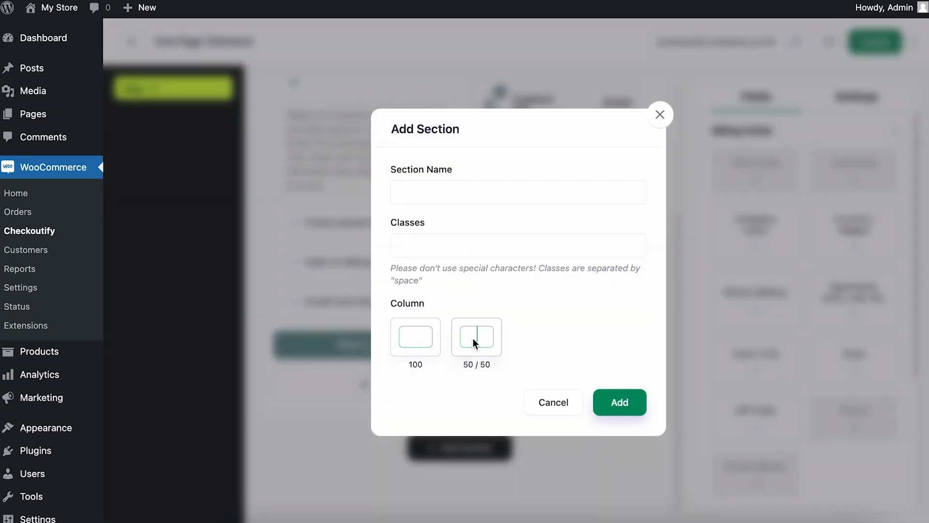
pyautogui.click(621, 404)
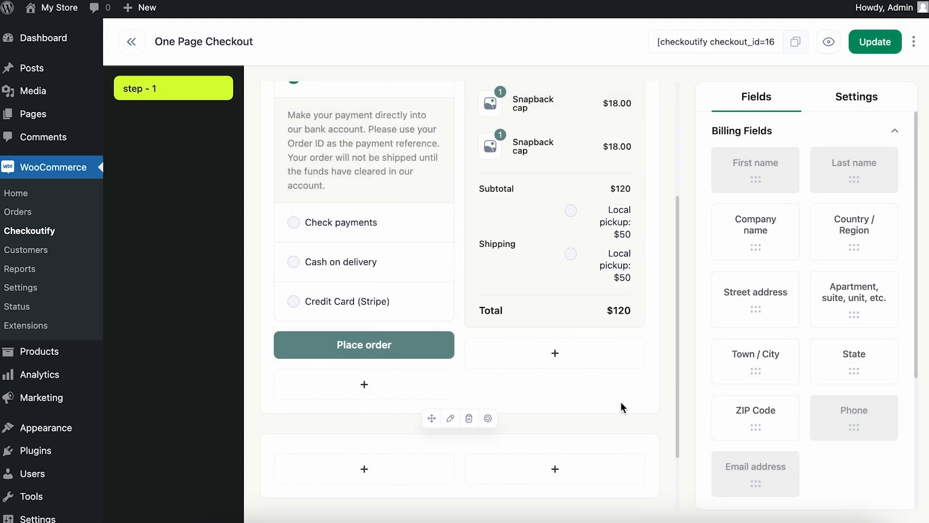
pyautogui.click(450, 418)
pyautogui.write('Shi')
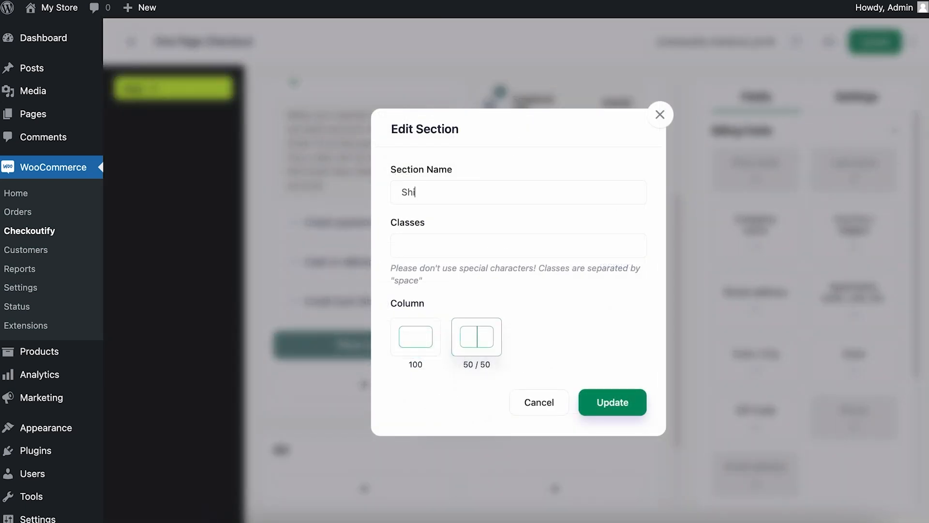
pyautogui.write('pping')
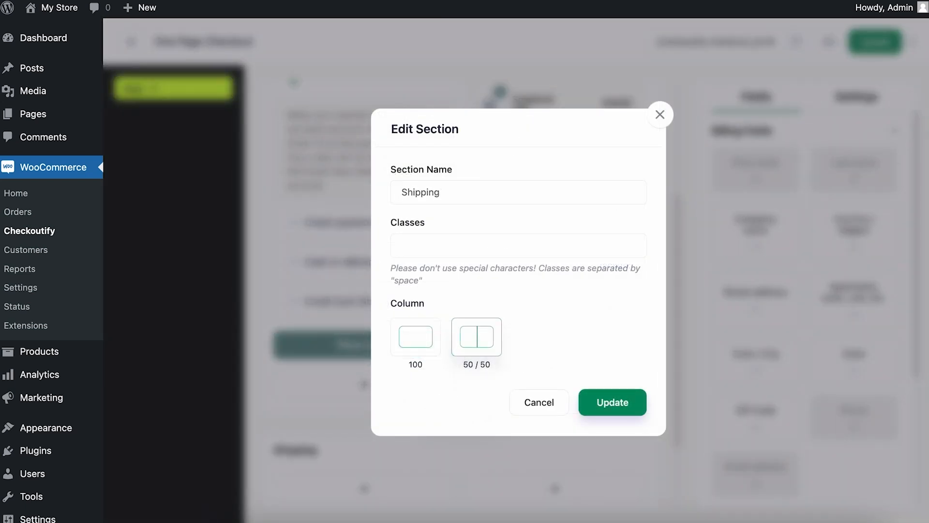
pyautogui.click(589, 408)
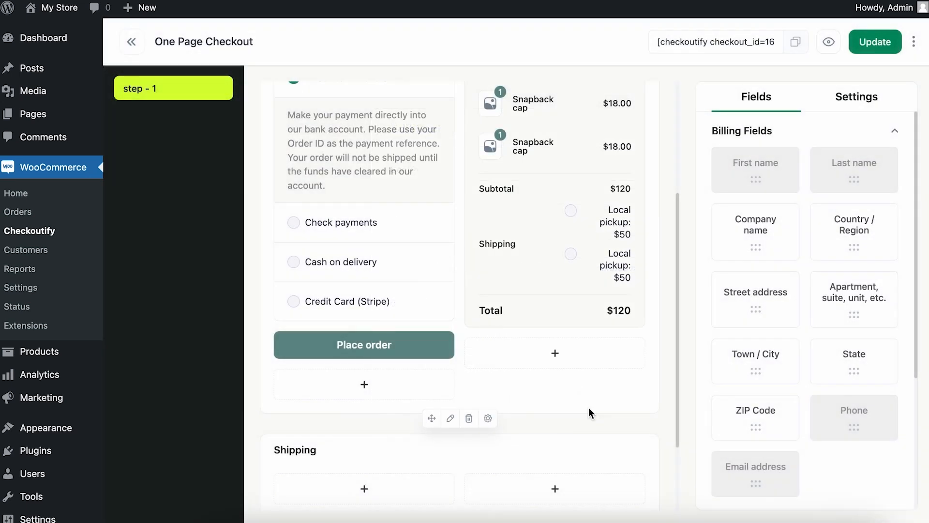
# Place the shipping First name and Last name fields side by side in the Shipping section.
pyautogui.scroll(-3, 786, 294)
pyautogui.click(799, 296)
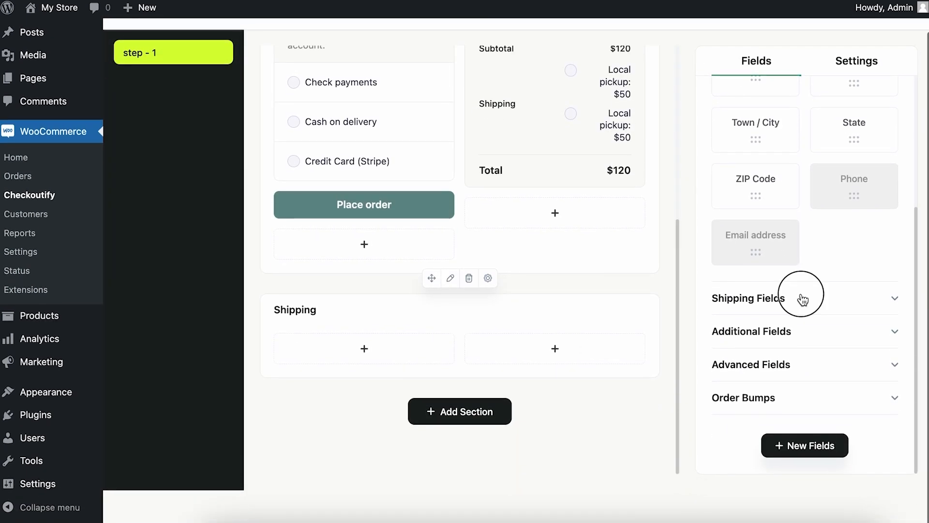
pyautogui.scroll(3, 838, 140)
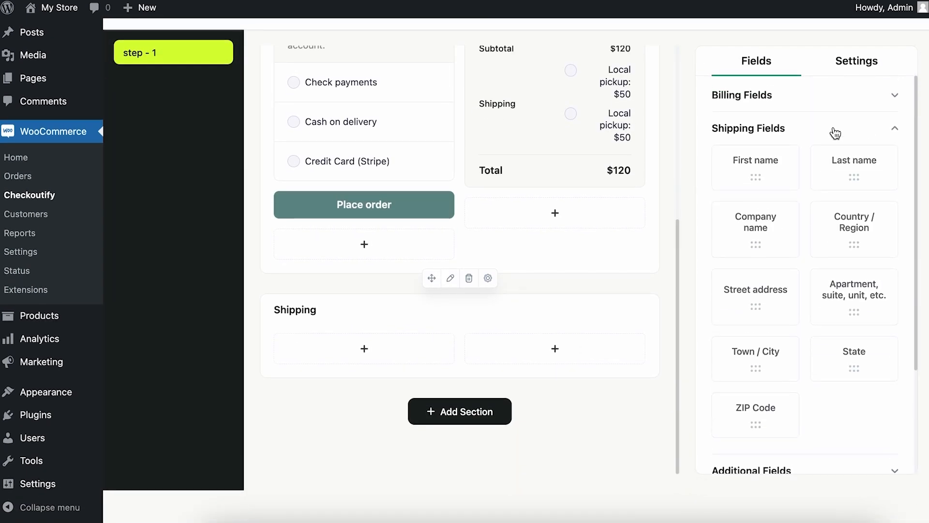
pyautogui.moveTo(769, 172); pyautogui.dragTo(385, 356)
pyautogui.moveTo(872, 168); pyautogui.dragTo(599, 363)
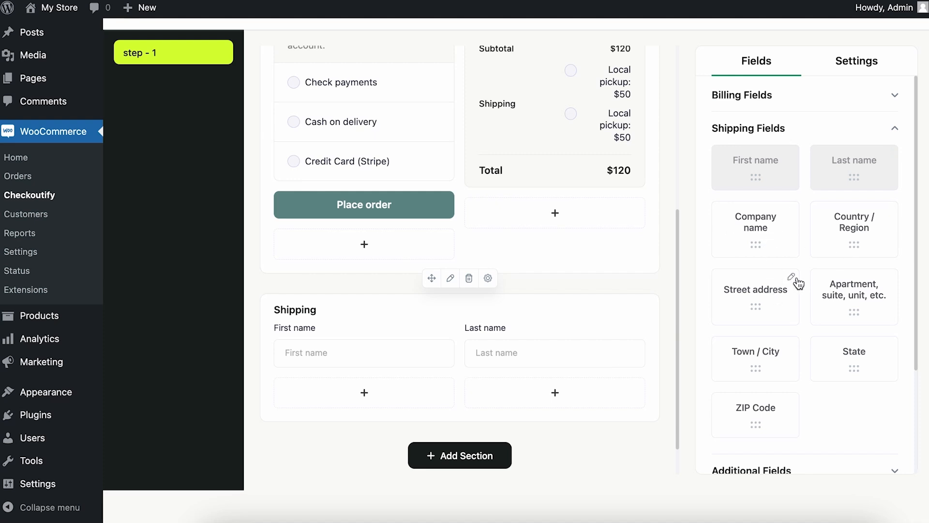
# Add the shipping Town / City, Street address, Apartment, State and ZIP Code fields to the Shipping section, leaving out Country / Region.
pyautogui.moveTo(848, 242); pyautogui.dragTo(401, 415)
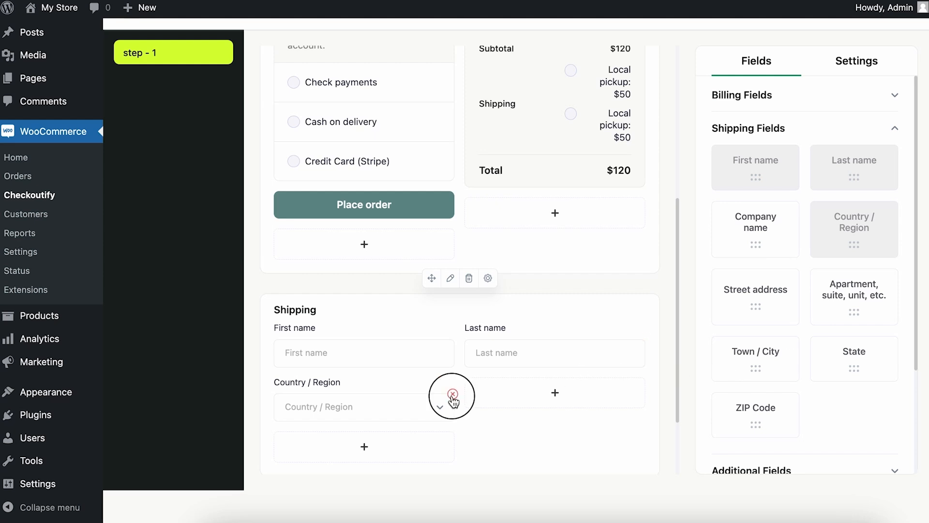
pyautogui.click(451, 395)
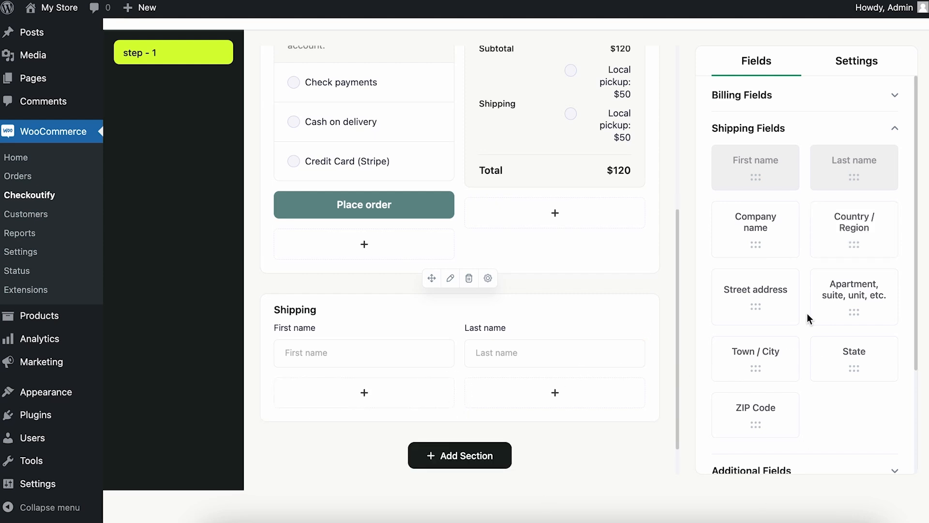
pyautogui.moveTo(797, 342); pyautogui.dragTo(412, 392)
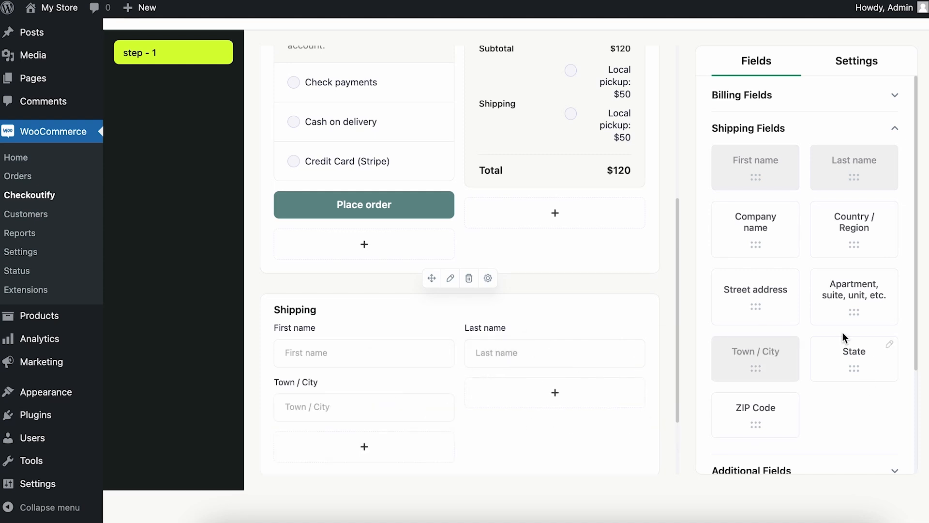
pyautogui.moveTo(772, 289); pyautogui.dragTo(610, 405)
pyautogui.moveTo(859, 307); pyautogui.dragTo(381, 475)
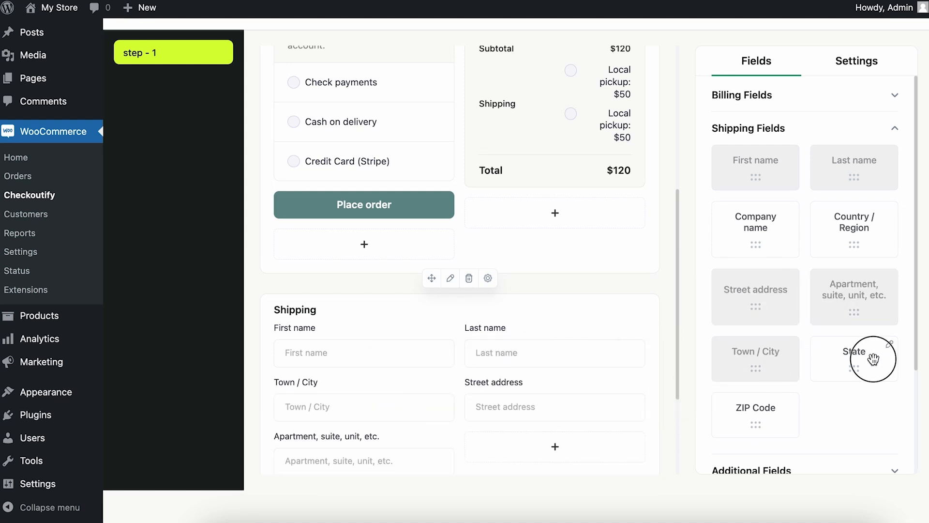
pyautogui.moveTo(874, 359); pyautogui.dragTo(532, 462)
pyautogui.scroll(-3, 597, 332)
pyautogui.moveTo(748, 417); pyautogui.dragTo(369, 382)
pyautogui.scroll(1, 786, 285)
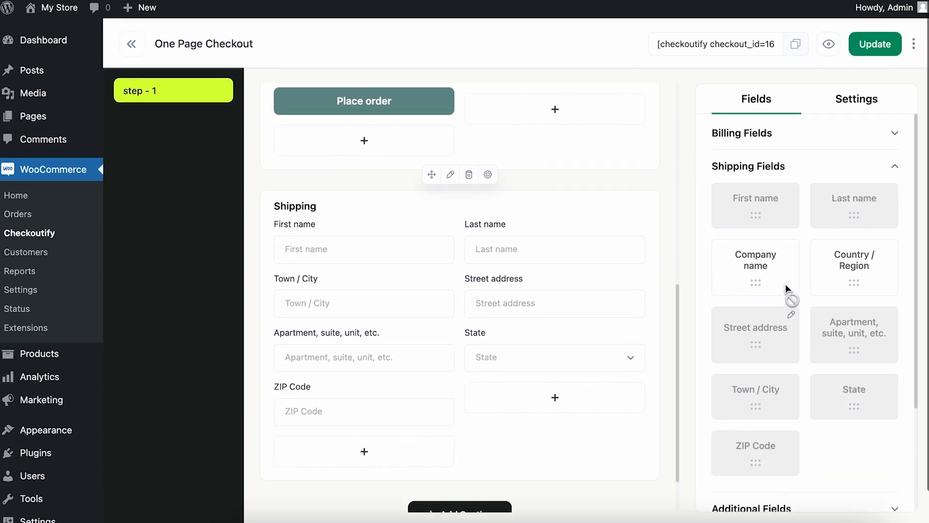
# Move the Order Details block from the Billing Section to above Last name in the Shipping section.
pyautogui.scroll(10, 481, 207)
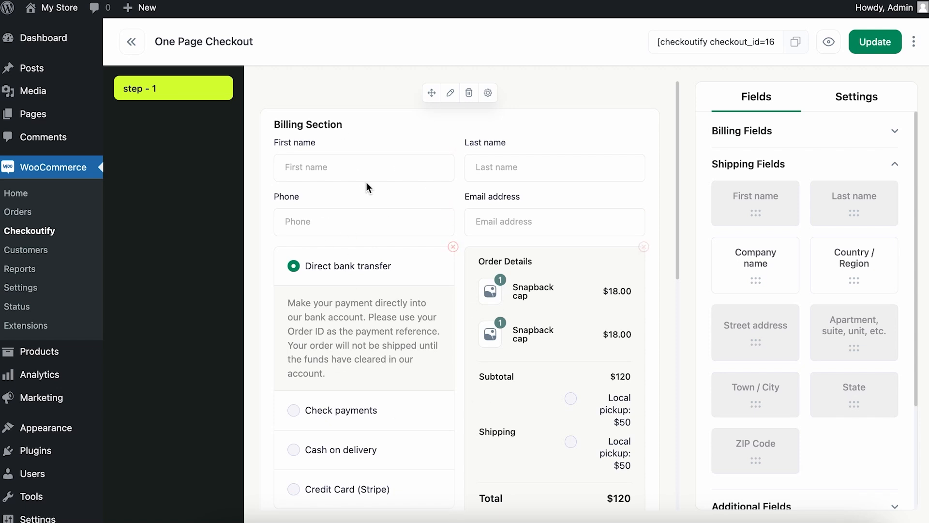
pyautogui.scroll(-10, 372, 232)
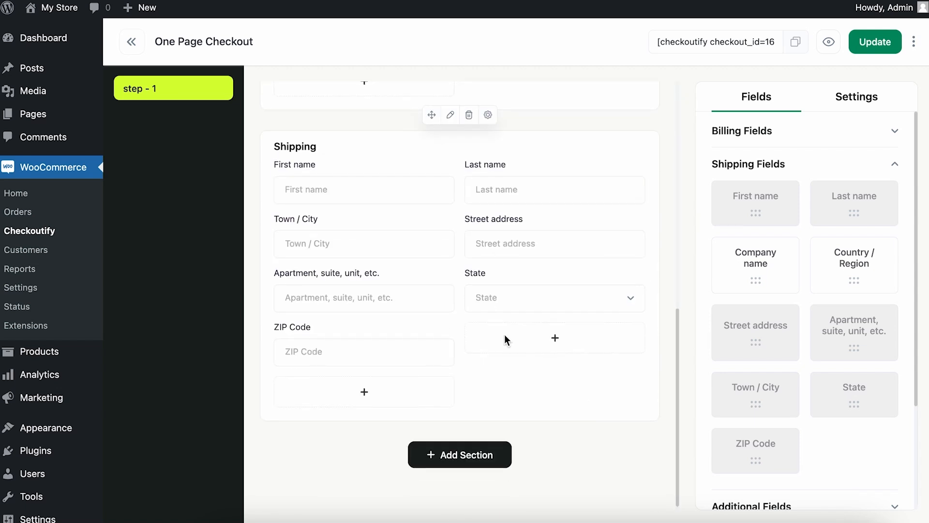
pyautogui.scroll(10, 504, 339)
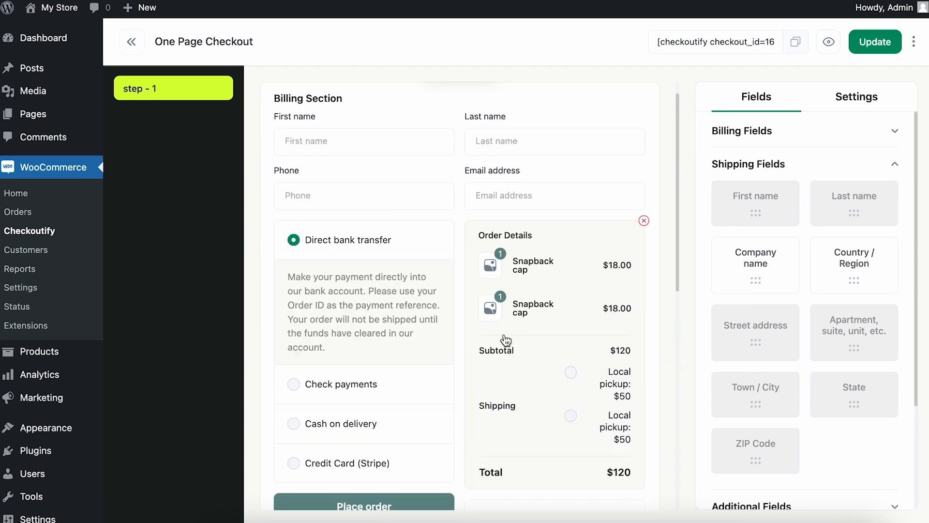
pyautogui.moveTo(545, 242); pyautogui.dragTo(574, 520)
pyautogui.scroll(-7, 550, 232)
pyautogui.scroll(7, 587, 293)
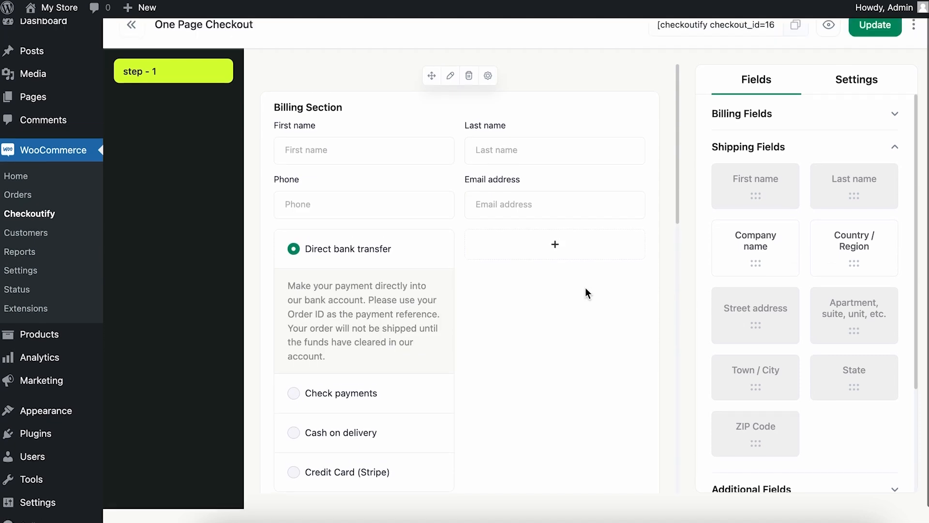
pyautogui.scroll(-8, 447, 346)
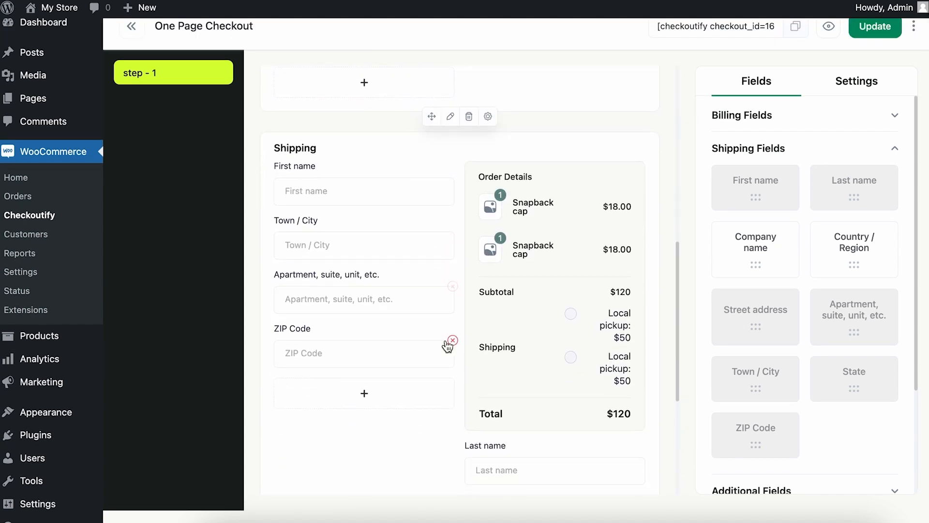
pyautogui.scroll(-4, 445, 338)
pyautogui.scroll(6, 445, 339)
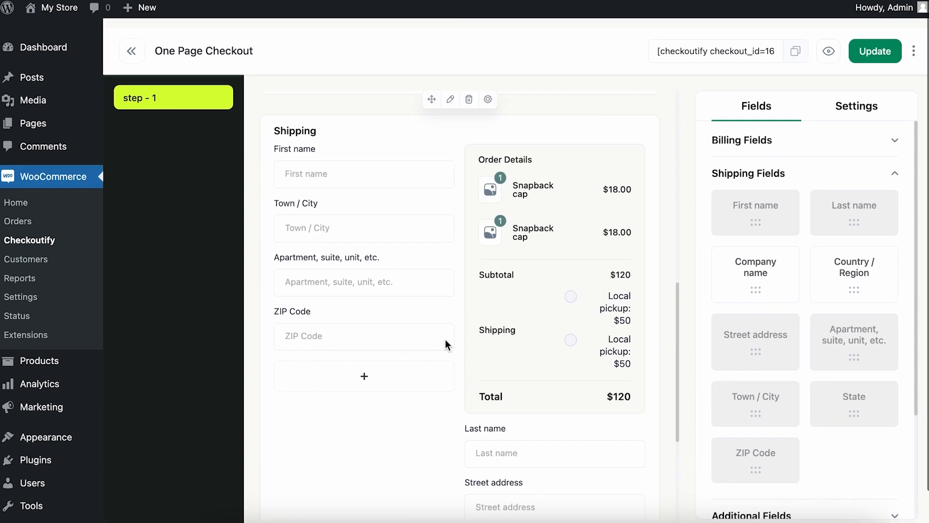
# Move Last name, Street address and State into the Shipping section's first column, leaving Order Details alone in the second column.
pyautogui.click(514, 501)
pyautogui.moveTo(514, 501); pyautogui.dragTo(342, 260)
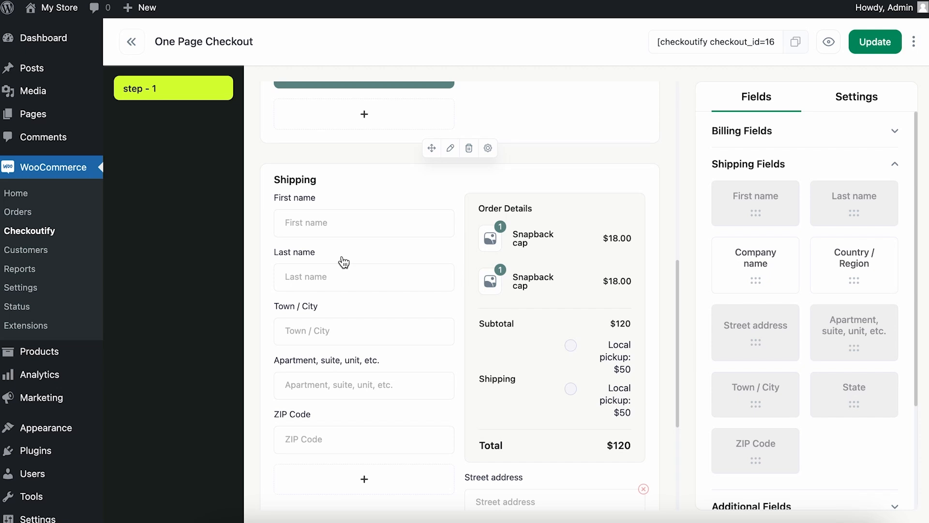
pyautogui.scroll(-3, 573, 353)
pyautogui.moveTo(561, 292); pyautogui.dragTo(367, 257)
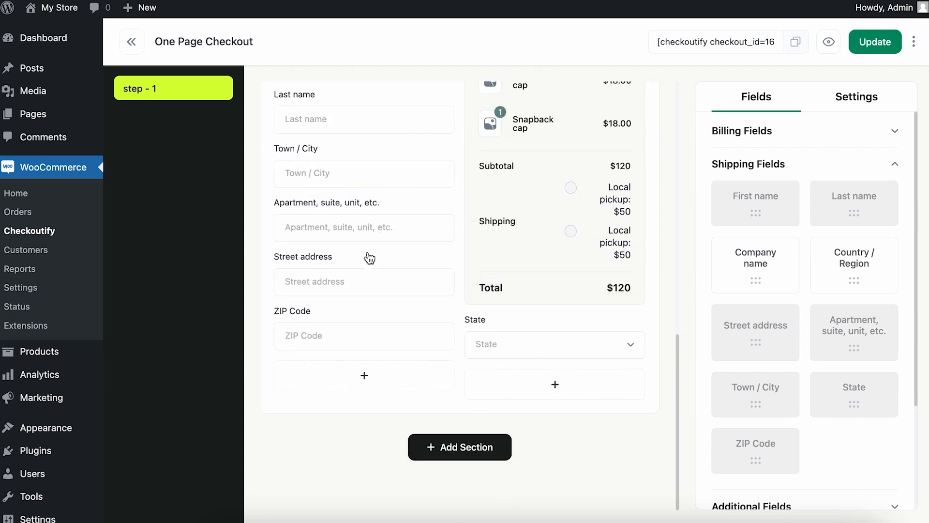
pyautogui.moveTo(500, 345); pyautogui.dragTo(361, 318)
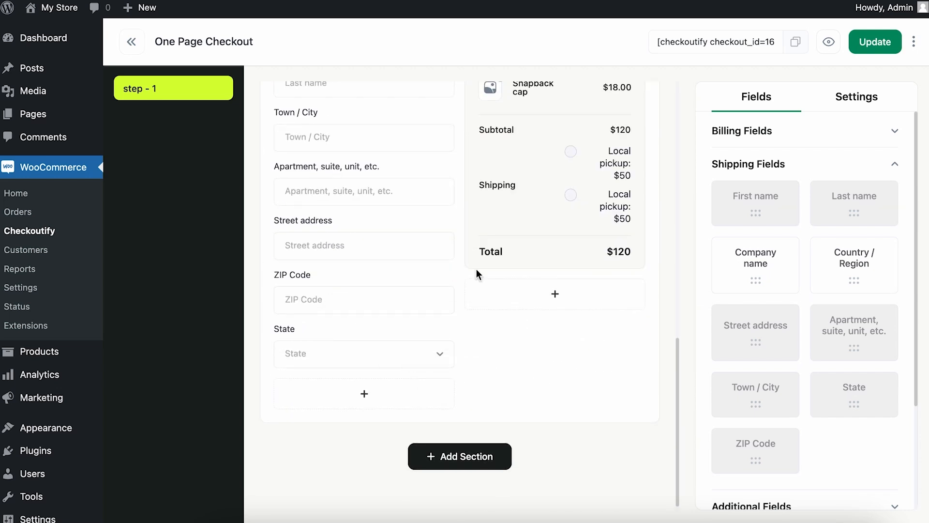
# Move the payment methods block from the Billing Section to below Order Details in the Shipping section.
pyautogui.scroll(10, 476, 268)
pyautogui.scroll(-10, 476, 269)
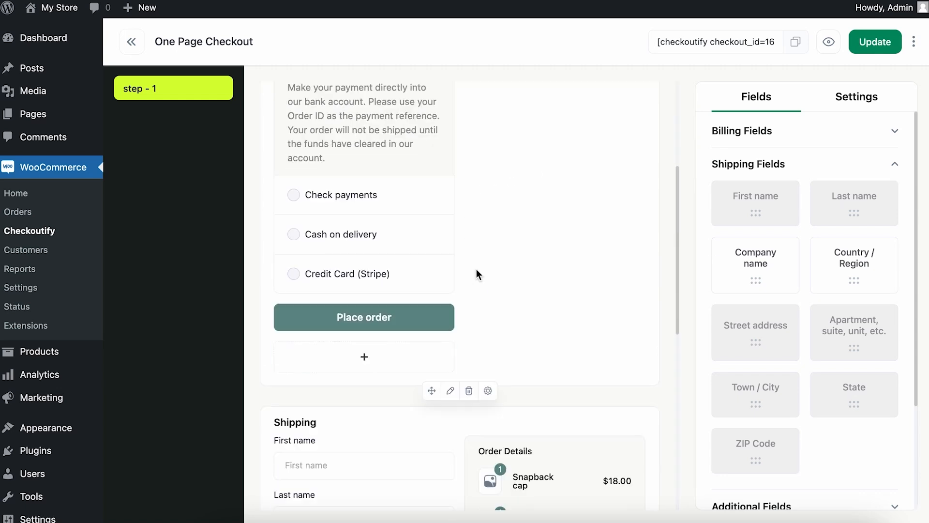
pyautogui.scroll(8, 477, 274)
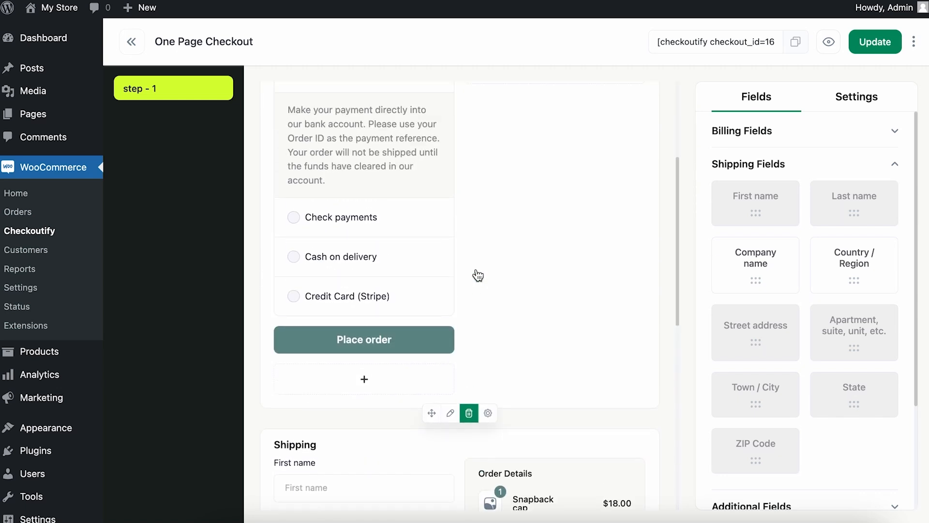
pyautogui.moveTo(354, 197); pyautogui.dragTo(536, 238)
pyautogui.scroll(-6, 535, 235)
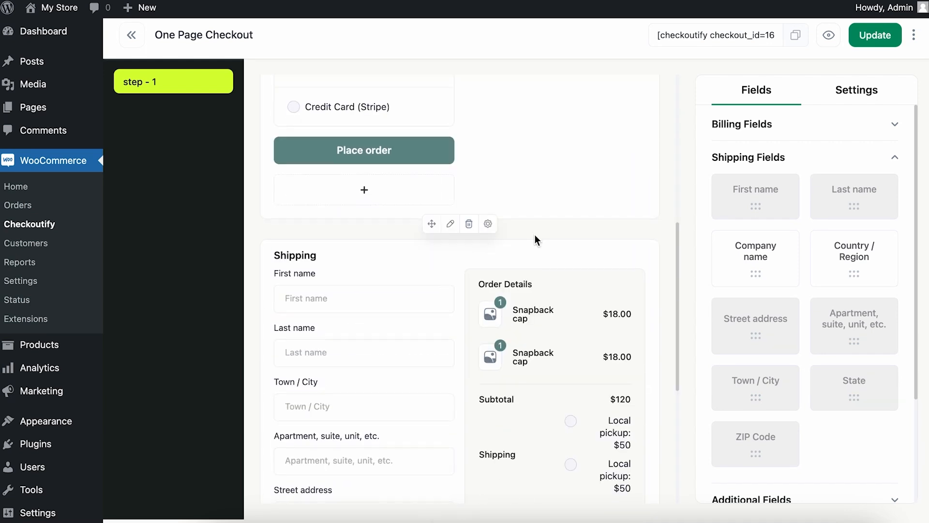
pyautogui.moveTo(417, 98); pyautogui.dragTo(600, 489)
pyautogui.scroll(8, 599, 367)
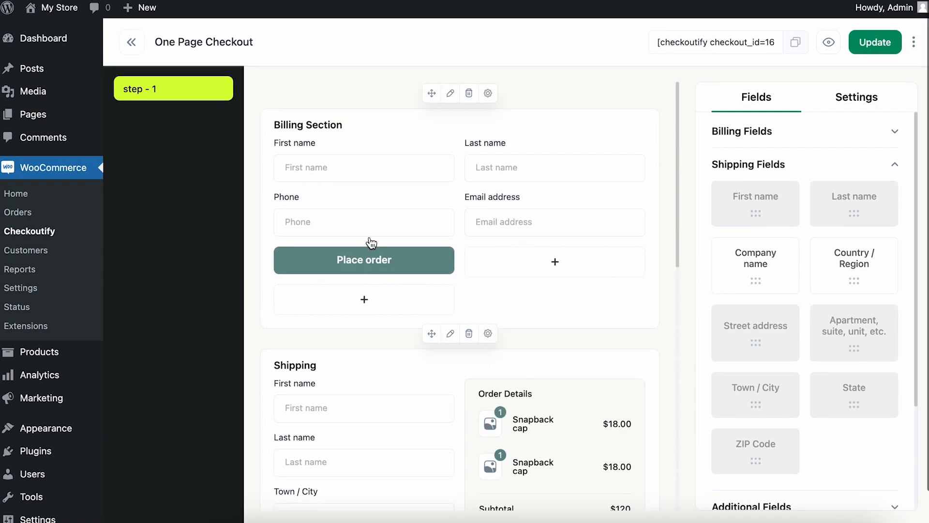
# Move Place order from the Billing Section to below Order Details, and relocate the payment methods block below the shipping State field.
pyautogui.moveTo(383, 262)
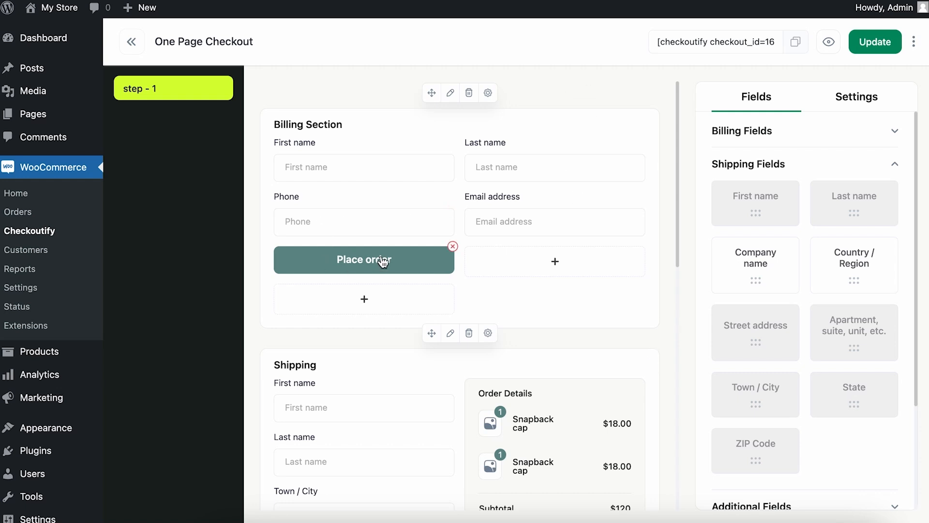
pyautogui.scroll(-4, 548, 272)
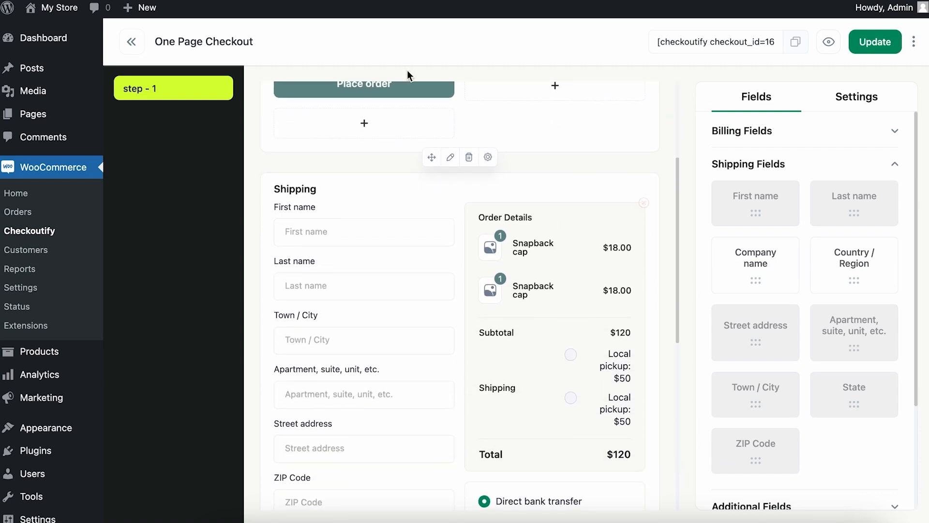
pyautogui.moveTo(402, 95); pyautogui.dragTo(576, 446)
pyautogui.scroll(-4, 576, 445)
pyautogui.scroll(1, 577, 446)
pyautogui.moveTo(564, 383); pyautogui.dragTo(372, 442)
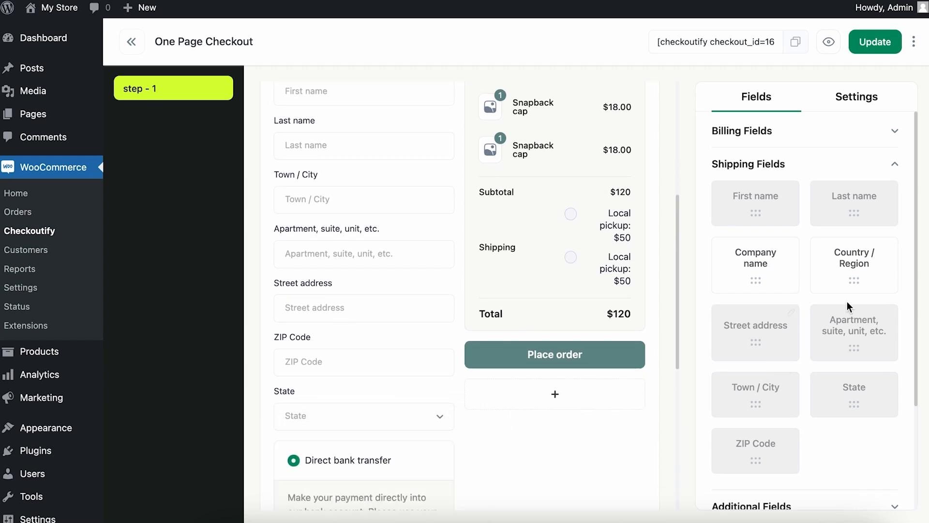
# Add the Coupon advanced field above Order Details in the Shipping section's second column.
pyautogui.scroll(-3, 847, 301)
pyautogui.click(829, 331)
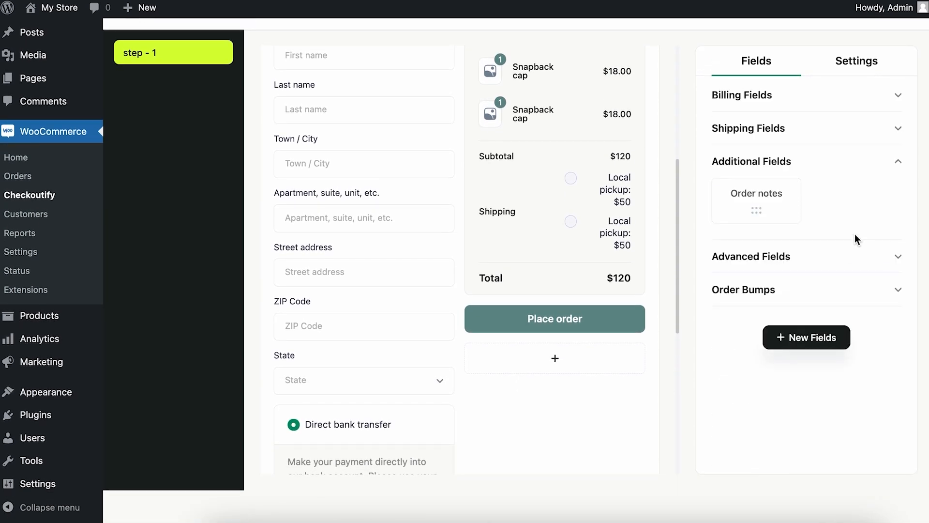
pyautogui.click(828, 259)
pyautogui.scroll(5, 450, 357)
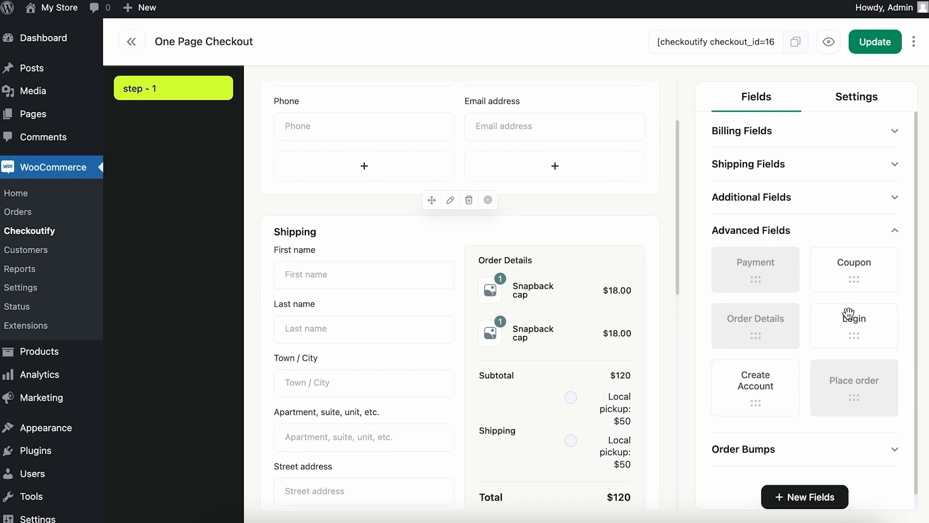
pyautogui.moveTo(857, 274); pyautogui.dragTo(561, 284)
pyautogui.scroll(-1, 687, 363)
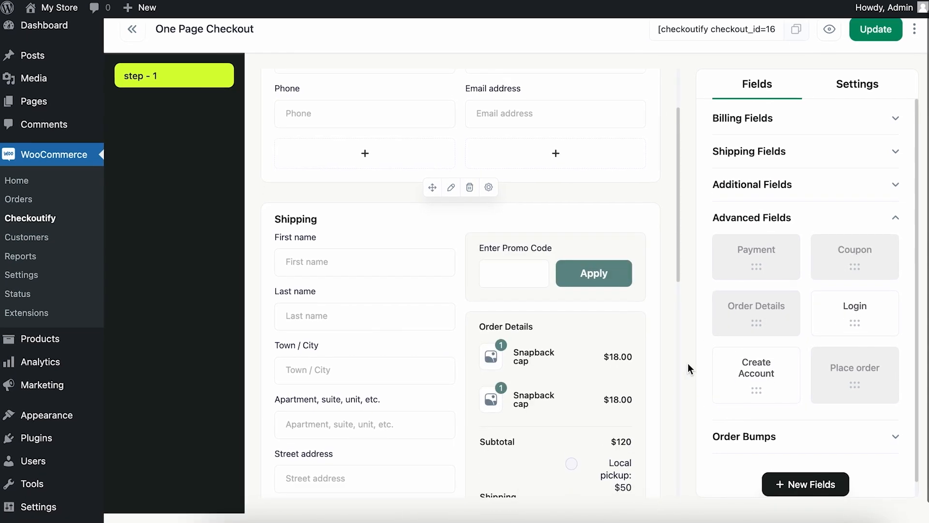
# Review the whole checkout layout across the billing and shipping sections and check the available order bumps.
pyautogui.scroll(-6, 632, 373)
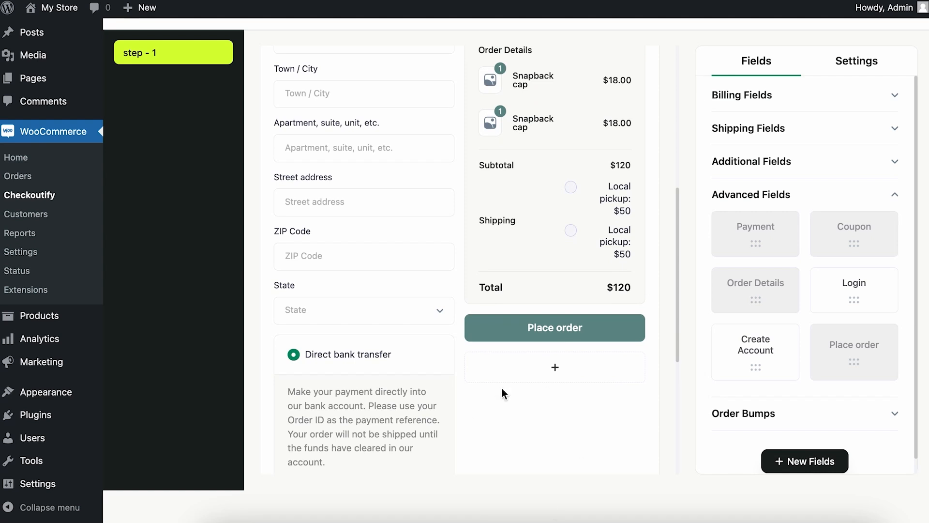
pyautogui.scroll(10, 502, 388)
pyautogui.scroll(-12, 524, 307)
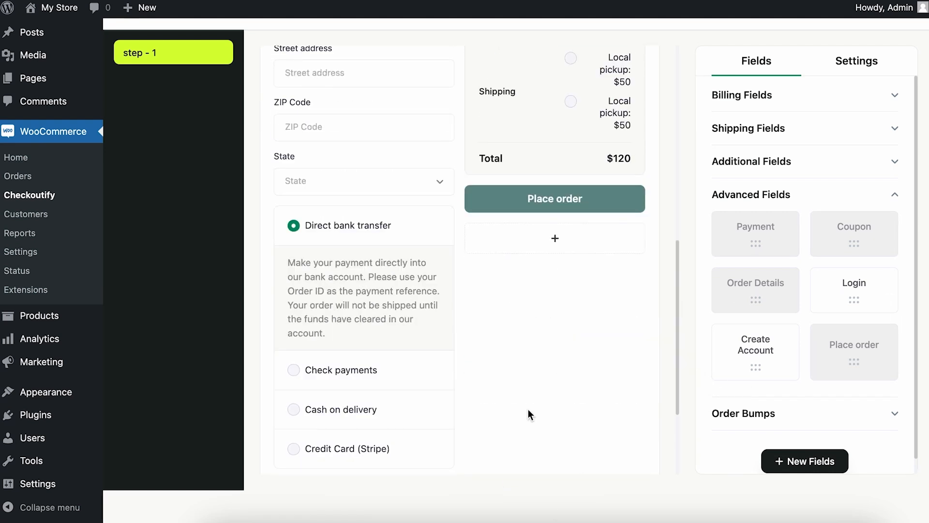
pyautogui.click(796, 414)
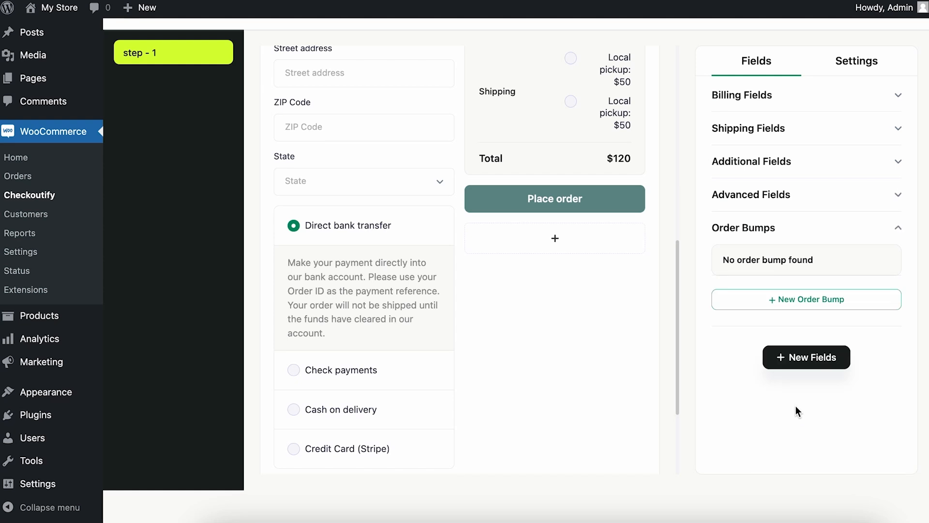
pyautogui.click(825, 227)
pyautogui.scroll(10, 615, 283)
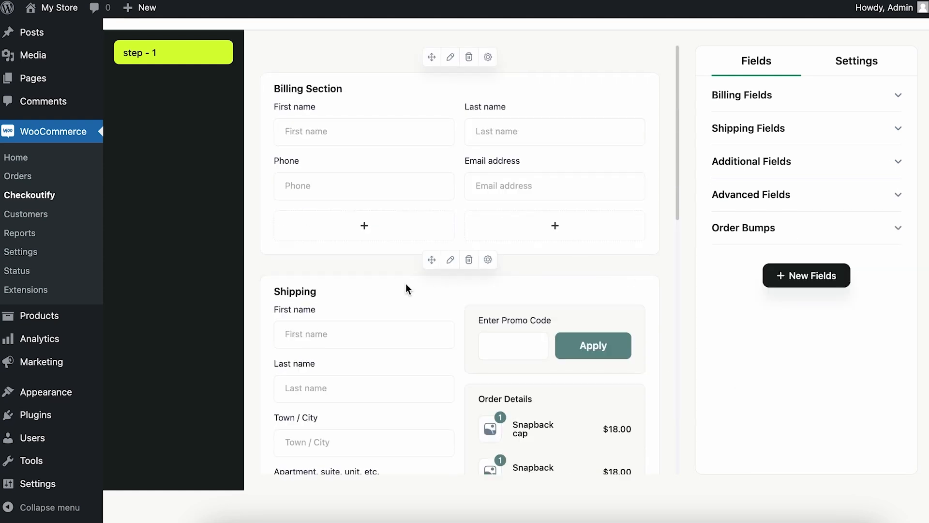
pyautogui.scroll(-15, 406, 289)
pyautogui.scroll(6, 406, 289)
pyautogui.scroll(5, 408, 289)
pyautogui.moveTo(501, 319)
pyautogui.scroll(-12, 426, 401)
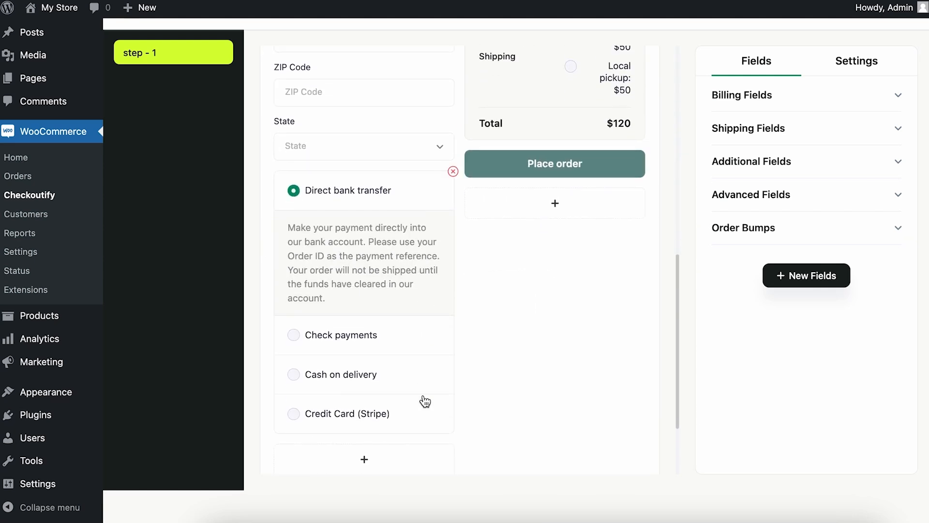
pyautogui.scroll(12, 425, 402)
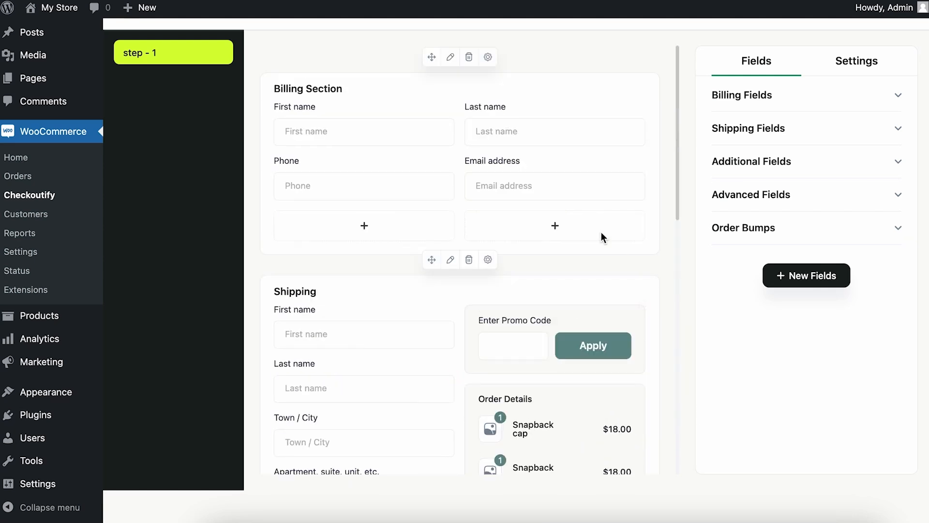
# Set the Billing Section title's colour to the blue-violet 480dd4.
pyautogui.scroll(2, 601, 232)
pyautogui.click(488, 93)
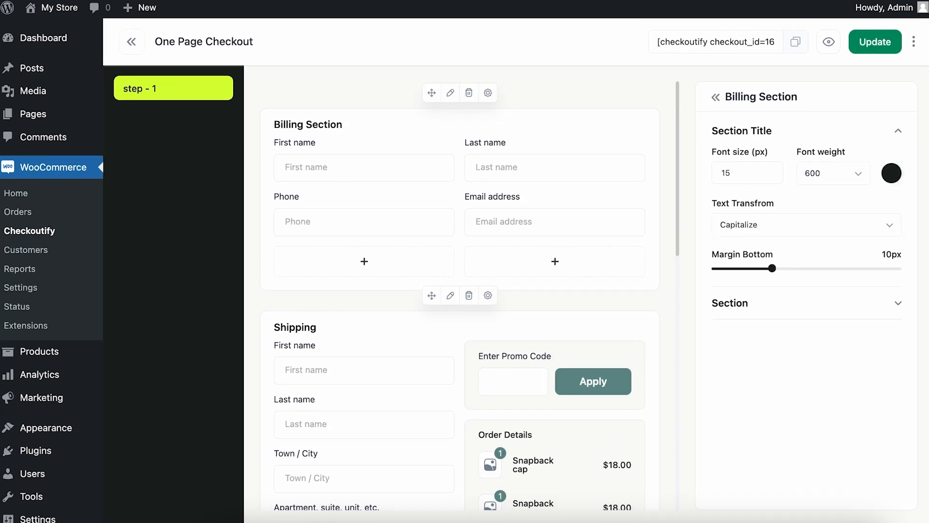
pyautogui.click(891, 174)
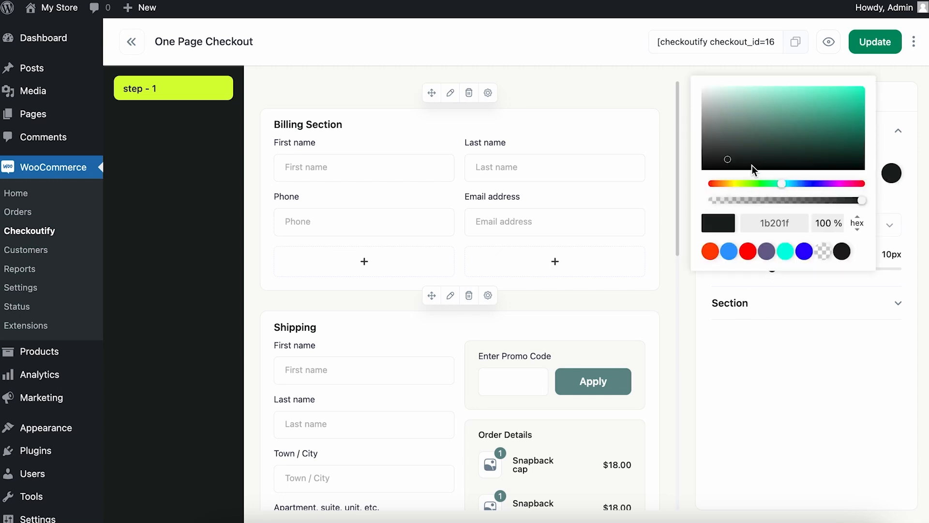
pyautogui.moveTo(732, 163)
pyautogui.mouseDown()
pyautogui.moveTo(847, 94)
pyautogui.moveTo(718, 161)
pyautogui.mouseUp()
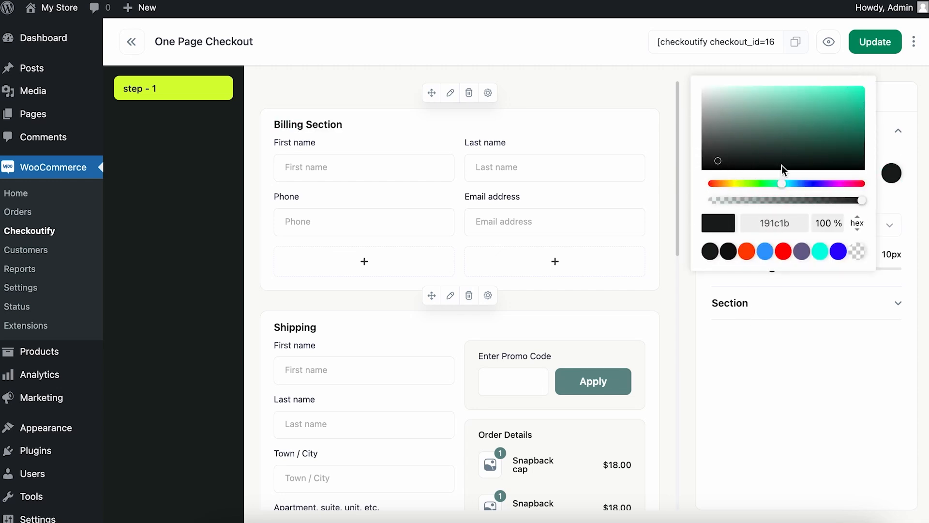
pyautogui.moveTo(784, 189); pyautogui.dragTo(820, 184)
pyautogui.moveTo(815, 103); pyautogui.dragTo(830, 97)
pyautogui.moveTo(861, 131)
pyautogui.mouseDown()
pyautogui.moveTo(863, 146)
pyautogui.moveTo(858, 101)
pyautogui.mouseUp()
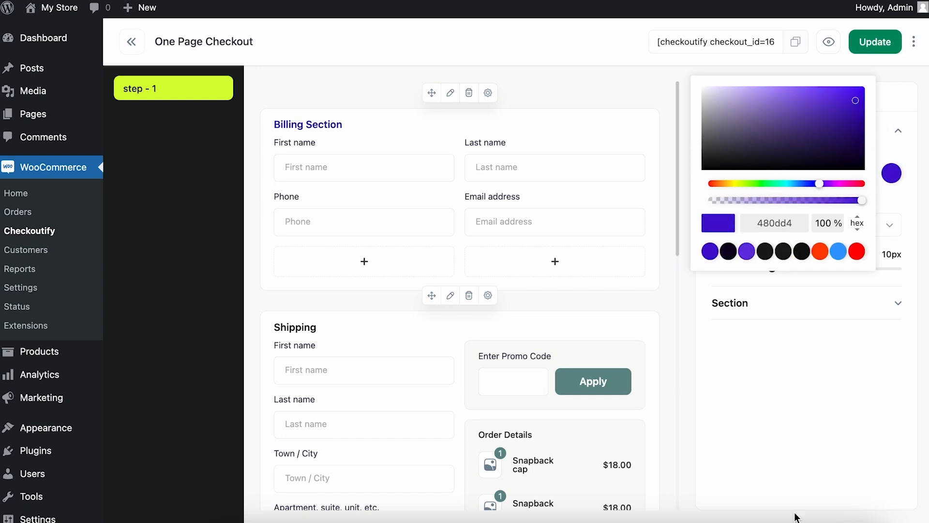
pyautogui.click(802, 458)
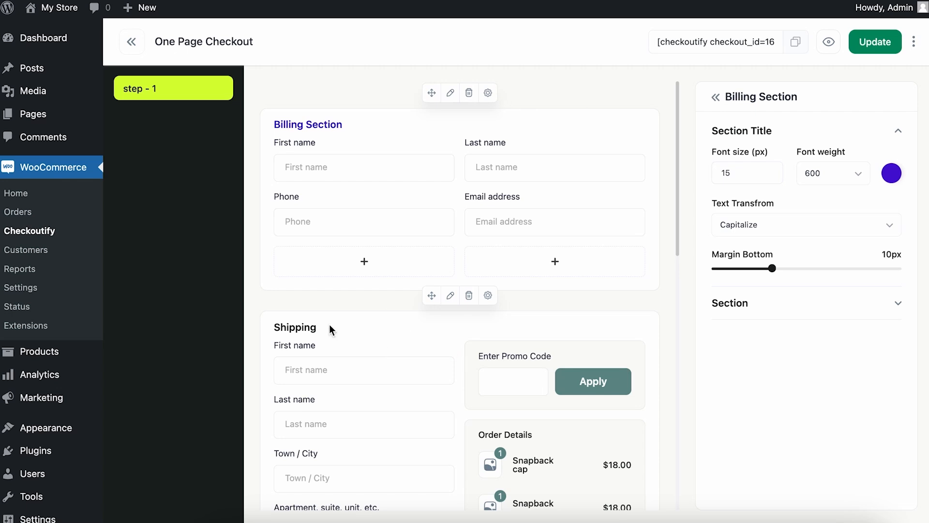
# Set the Shipping section title's colour to the recently used blue-violet 480dd4, matching the Billing Section title.
pyautogui.click(488, 295)
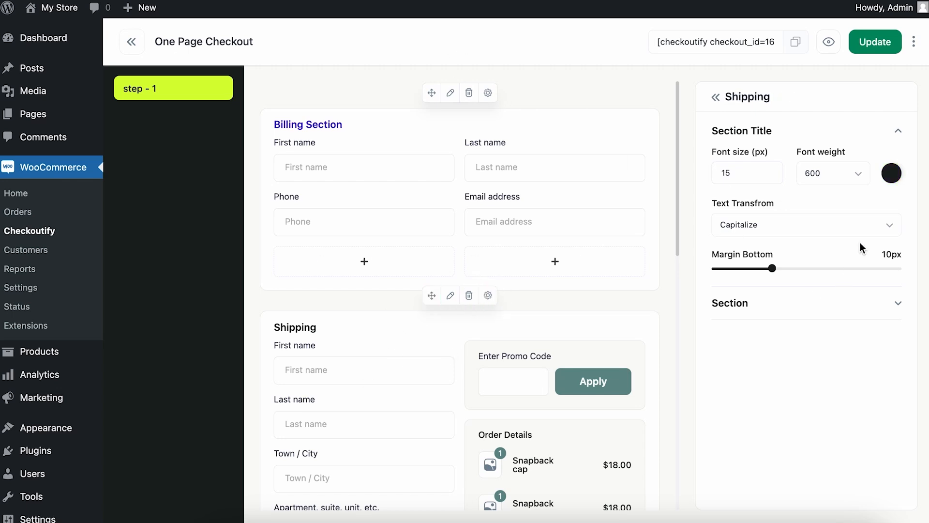
pyautogui.click(891, 175)
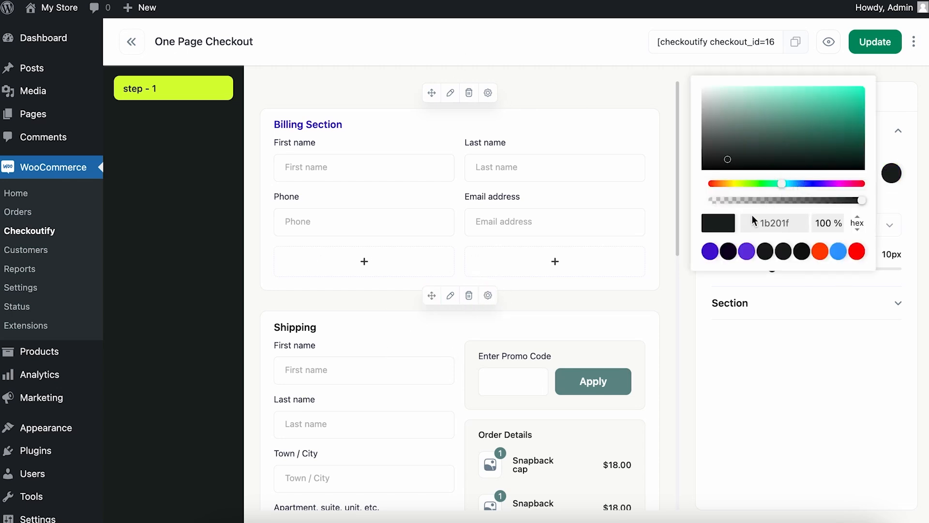
pyautogui.click(711, 252)
pyautogui.click(770, 393)
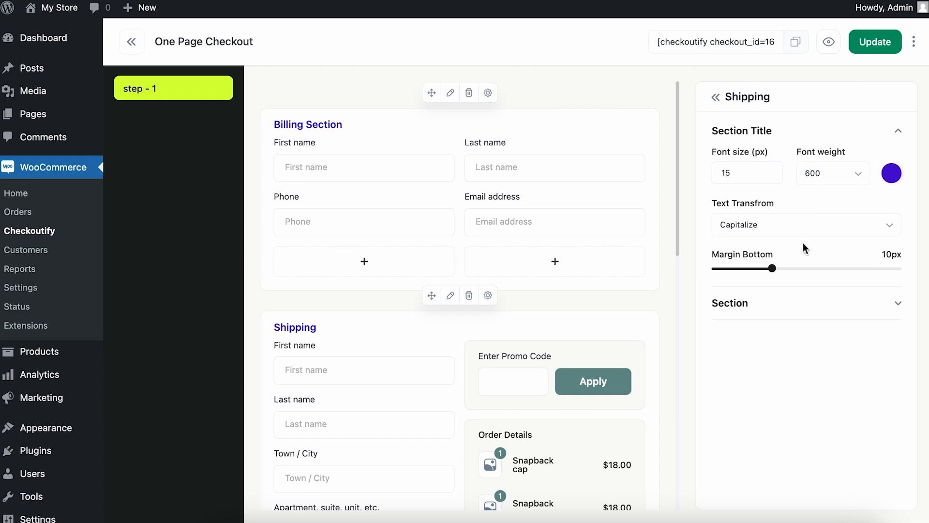
# Look through the Shipping title's text transform options, keeping Capitalize, and slightly increase the title's bottom margin.
pyautogui.click(836, 233)
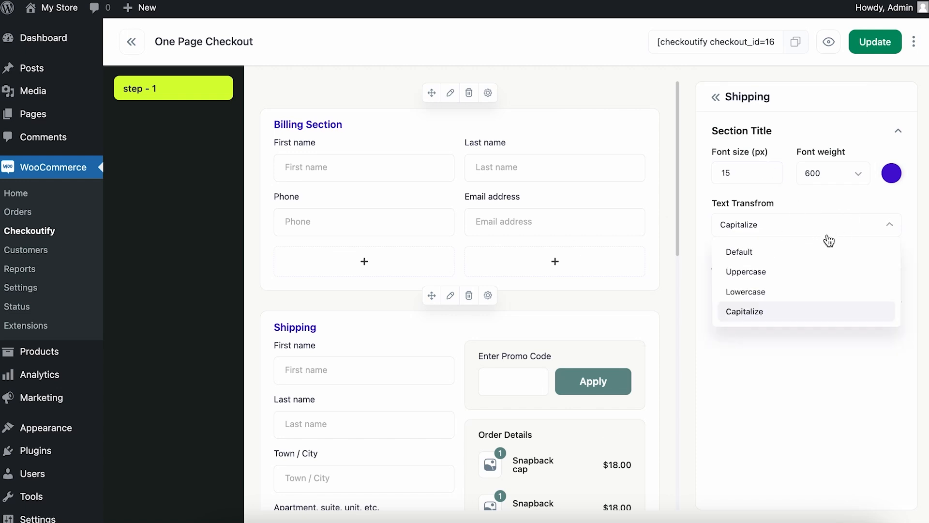
pyautogui.click(798, 399)
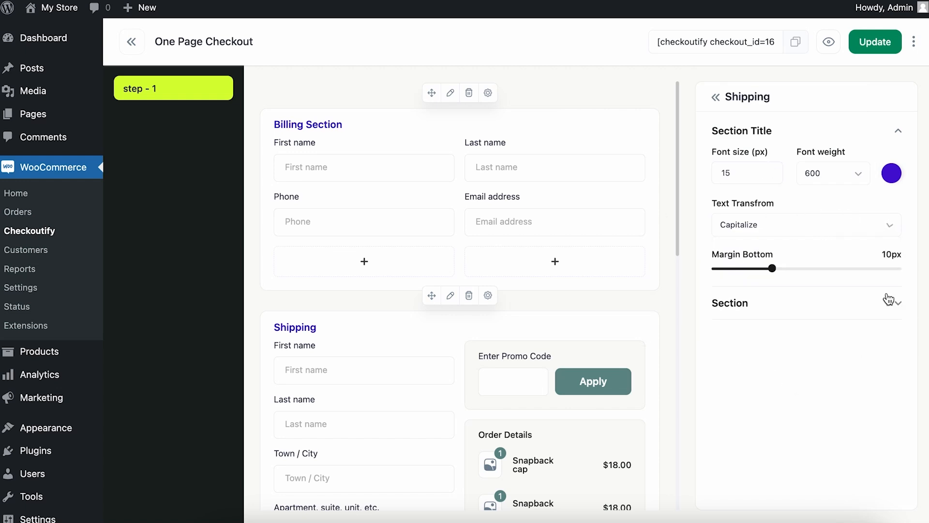
pyautogui.moveTo(772, 273)
pyautogui.mouseDown()
pyautogui.moveTo(838, 269)
pyautogui.moveTo(750, 271)
pyautogui.moveTo(788, 274)
pyautogui.moveTo(764, 284)
pyautogui.moveTo(786, 279)
pyautogui.mouseUp()
# Set the Shipping section's border colour to the blue 375dab.
pyautogui.click(780, 302)
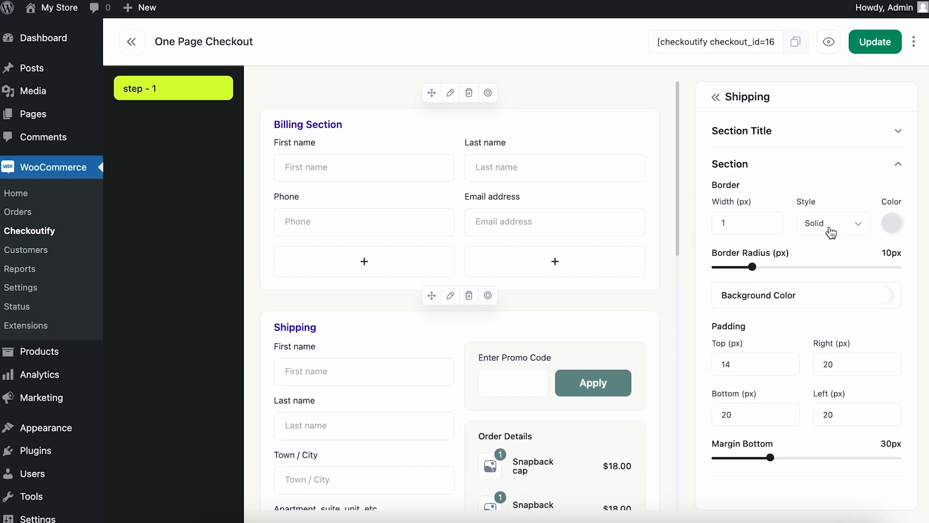
pyautogui.click(893, 225)
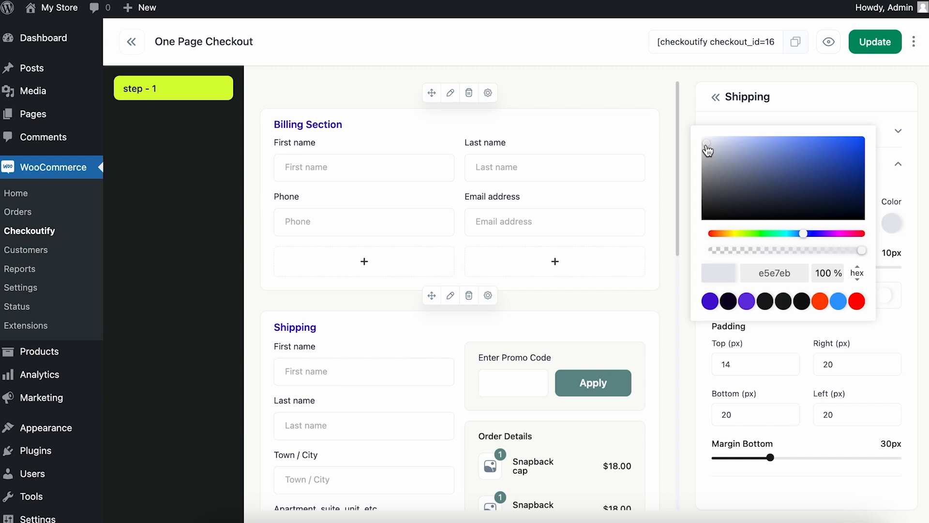
pyautogui.moveTo(708, 150); pyautogui.dragTo(816, 168)
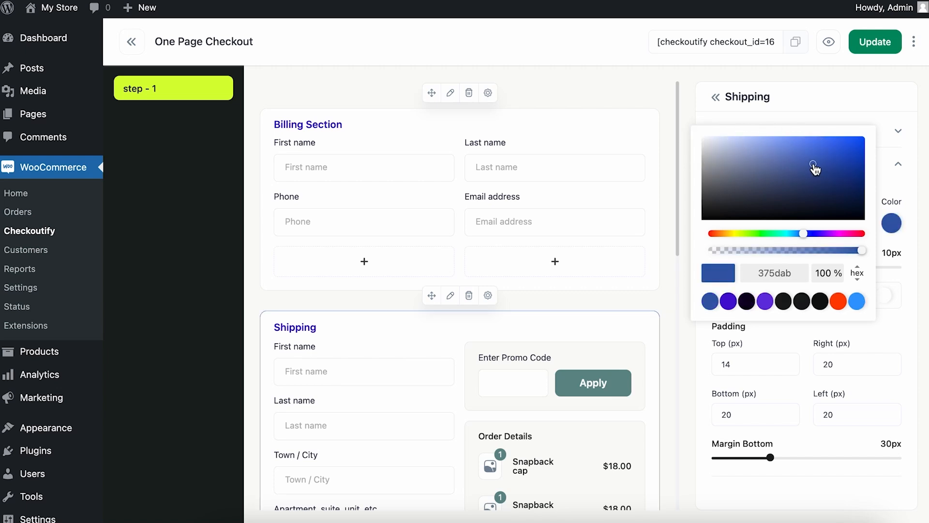
pyautogui.scroll(-8, 484, 375)
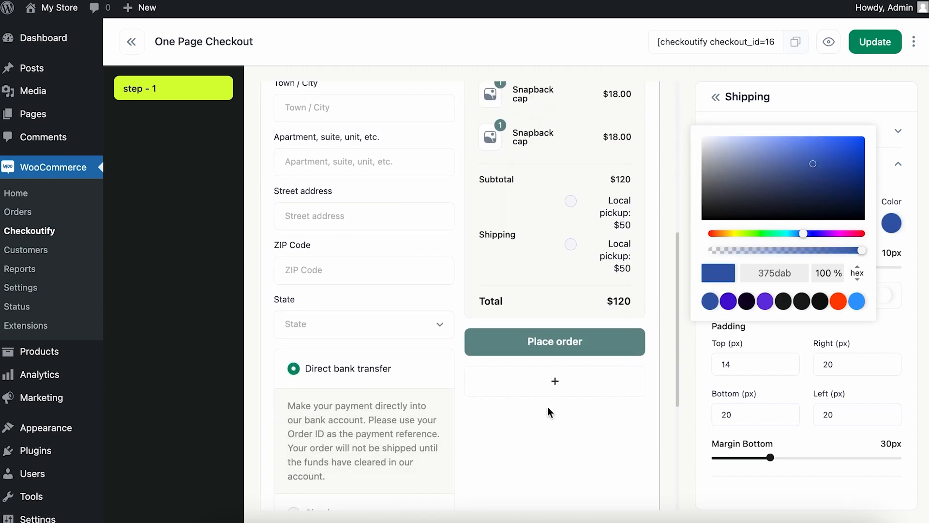
pyautogui.scroll(8, 504, 341)
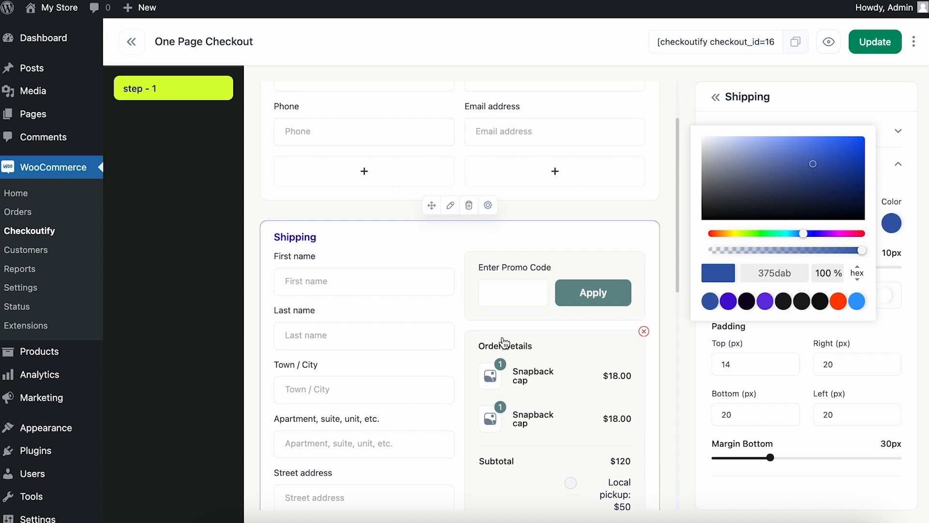
pyautogui.click(484, 109)
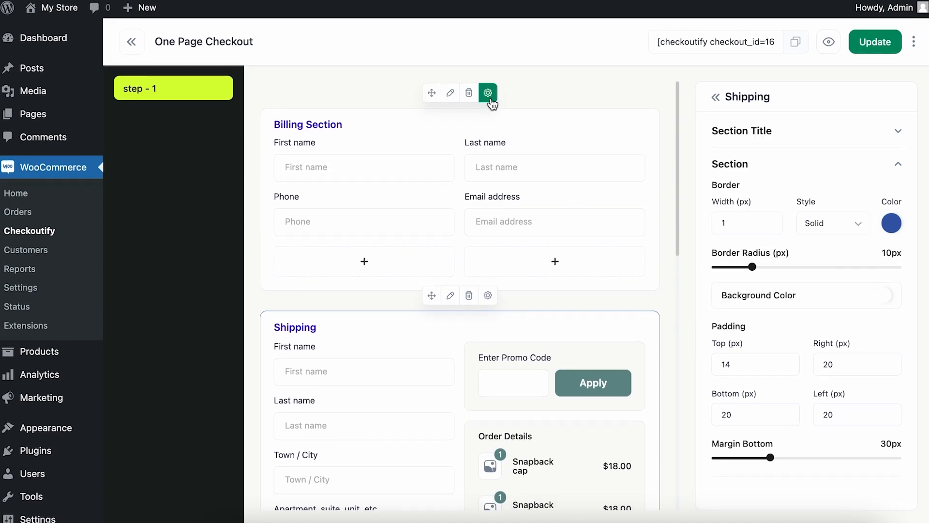
# Set the Billing Section's border colour to the recently used blue, matching the Shipping section's border.
pyautogui.click(488, 92)
pyautogui.click(891, 224)
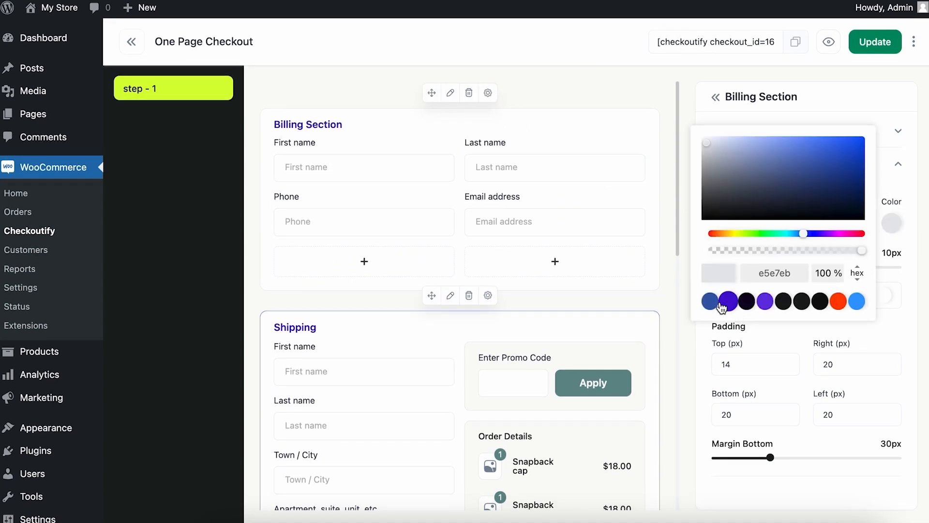
pyautogui.click(680, 324)
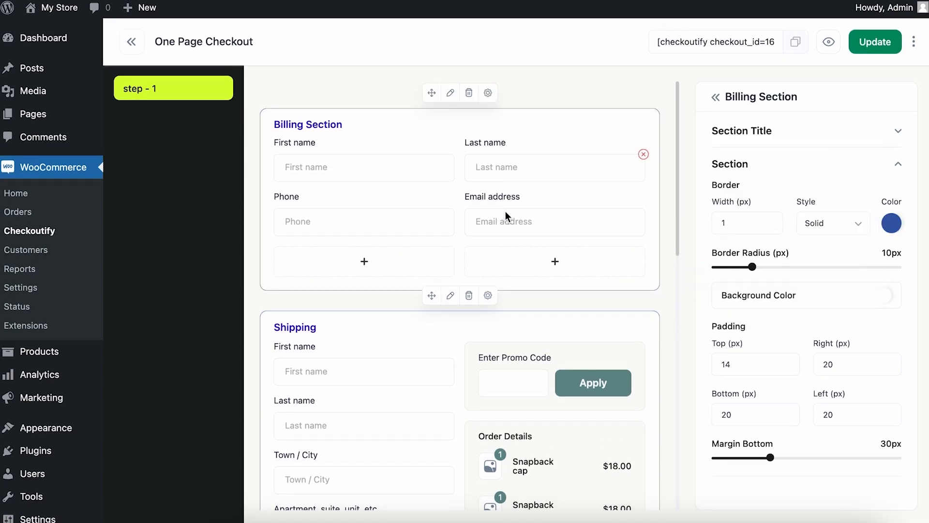
# Set the Billing Section's background colour to the light blue bfdaf5, starting from the recently used bright blue.
pyautogui.scroll(-2, 841, 307)
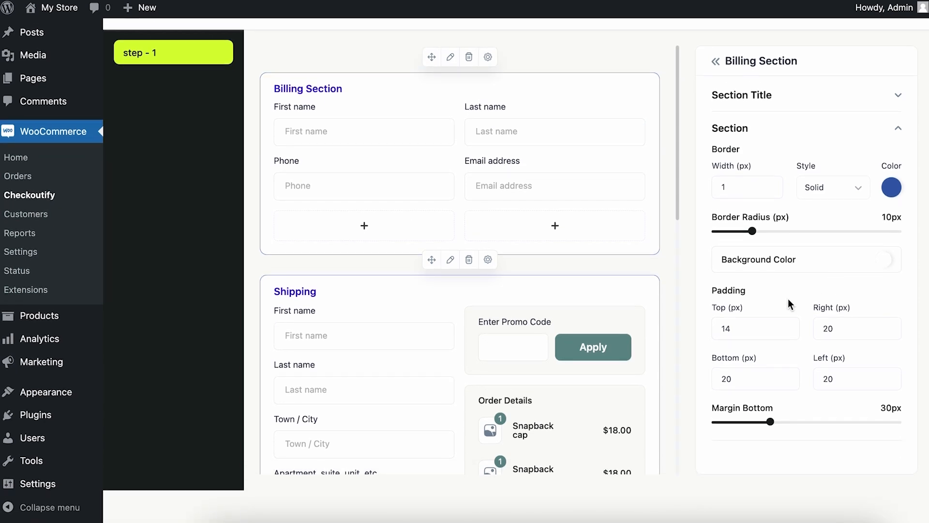
pyautogui.scroll(2, 788, 299)
pyautogui.scroll(-1, 789, 304)
pyautogui.click(884, 296)
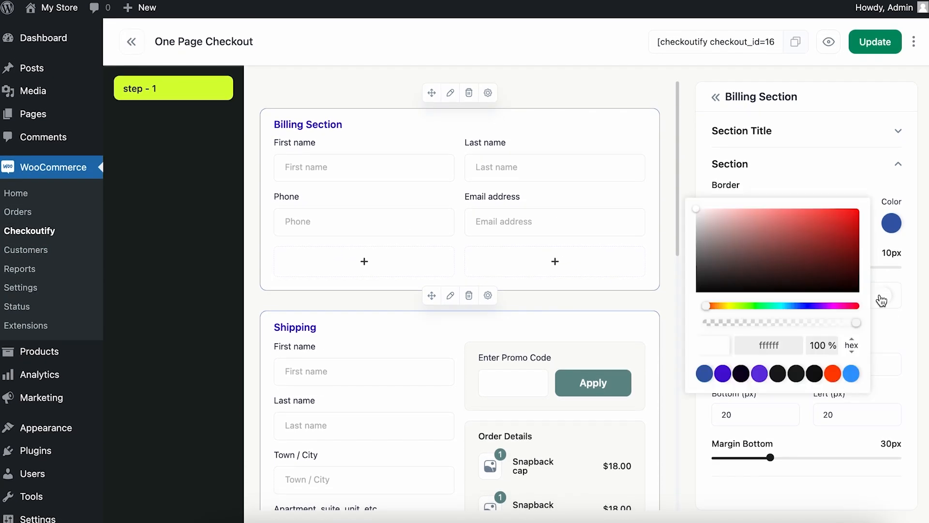
pyautogui.click(852, 373)
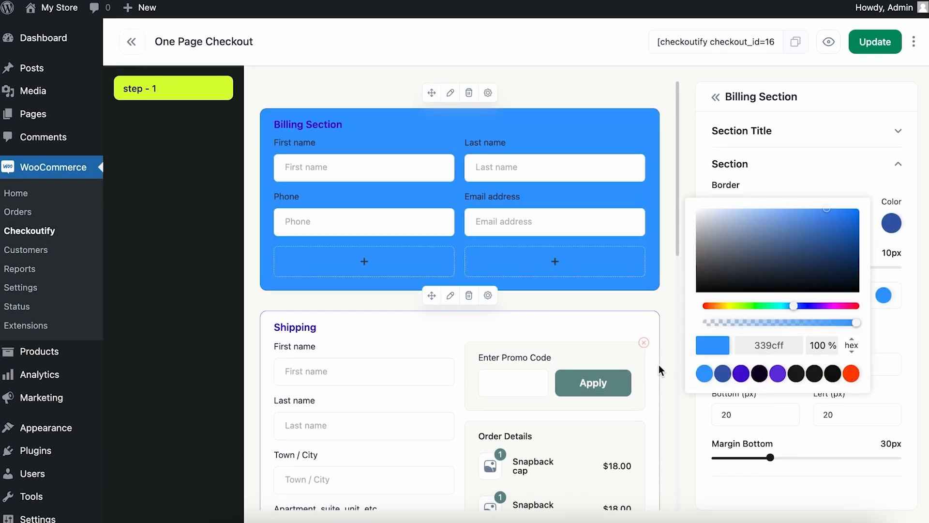
pyautogui.click(705, 373)
pyautogui.moveTo(828, 215)
pyautogui.mouseDown()
pyautogui.moveTo(698, 236)
pyautogui.moveTo(734, 216)
pyautogui.mouseUp()
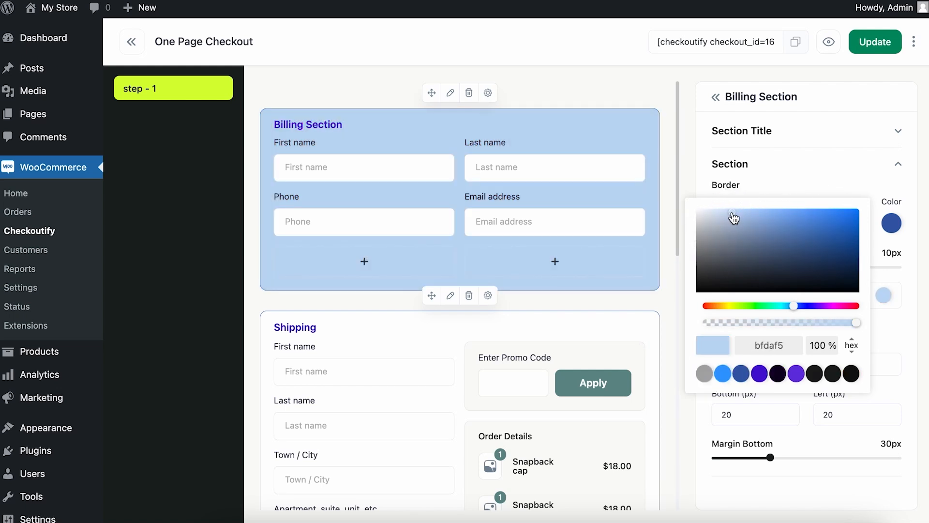
pyautogui.click(399, 327)
# Set the Shipping section's background colour to the recently used light blue bfdaf5, matching the Billing Section.
pyautogui.click(488, 295)
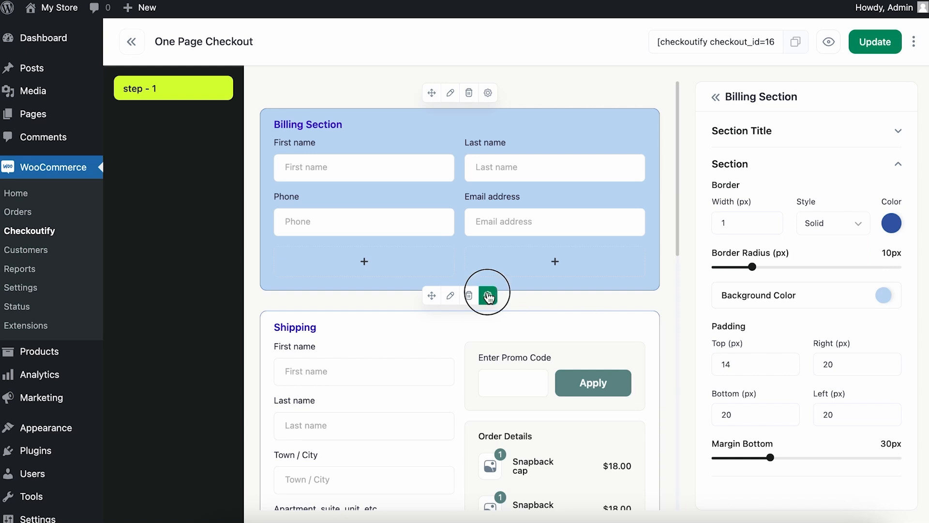
pyautogui.click(890, 302)
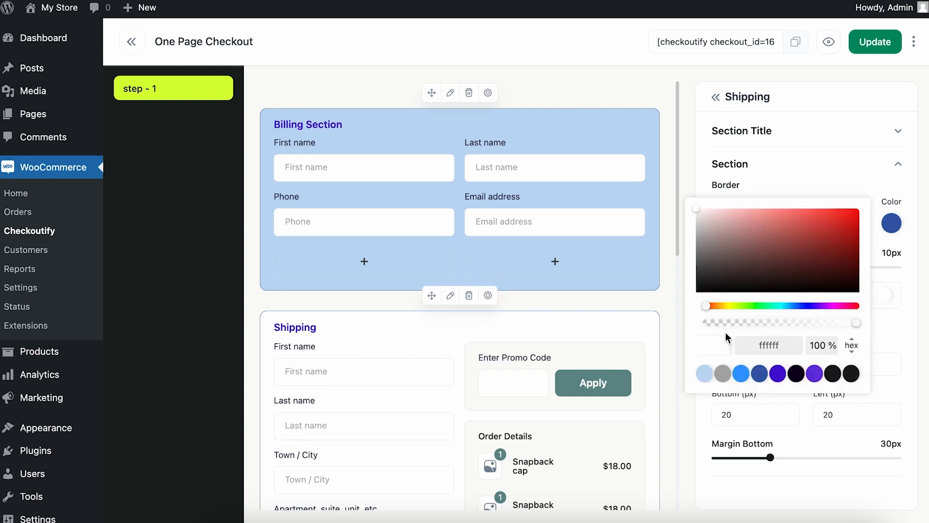
pyautogui.click(705, 373)
pyautogui.click(663, 296)
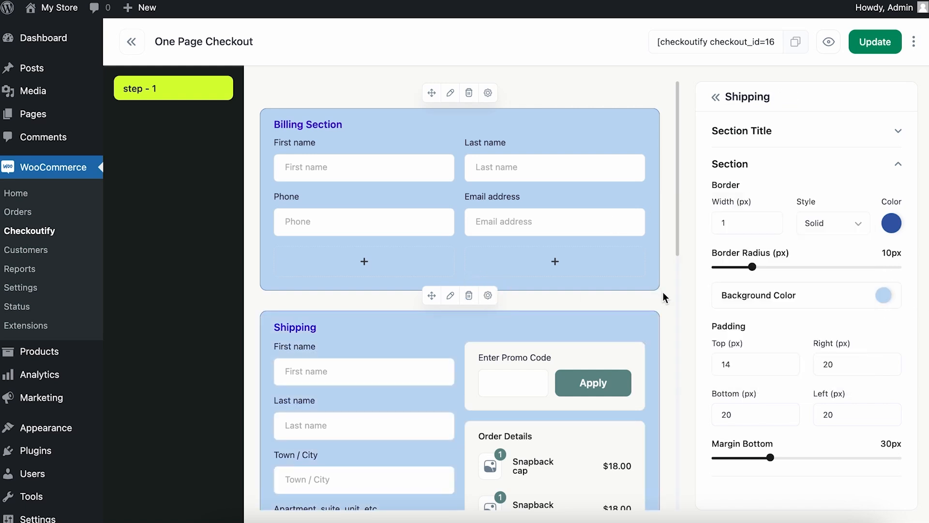
# Set the background colour of the coupon's Apply button to the recently used blue-violet 480dd4.
pyautogui.scroll(-2, 870, 381)
pyautogui.click(597, 322)
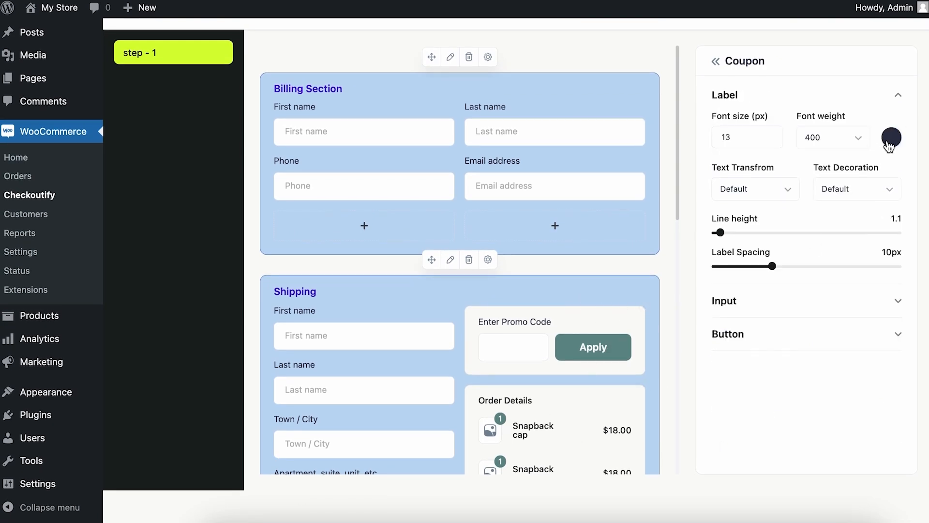
pyautogui.click(758, 336)
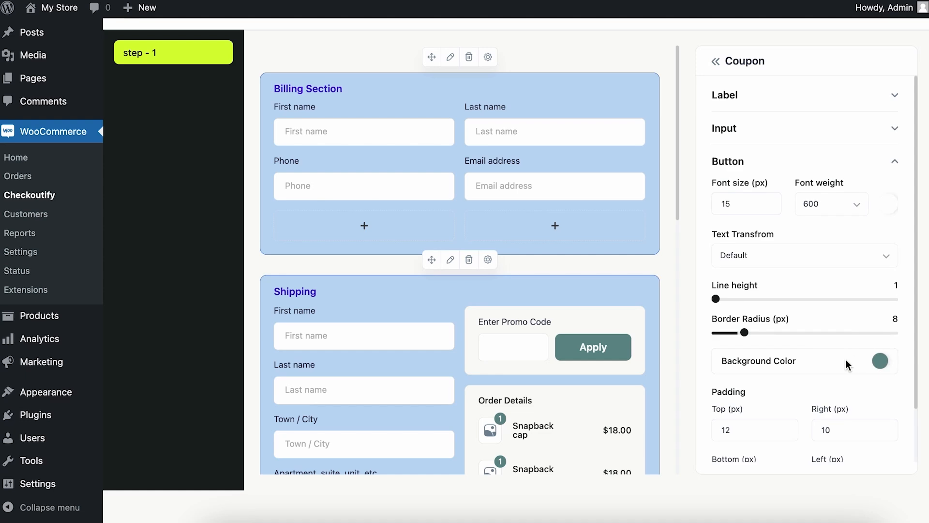
pyautogui.click(880, 361)
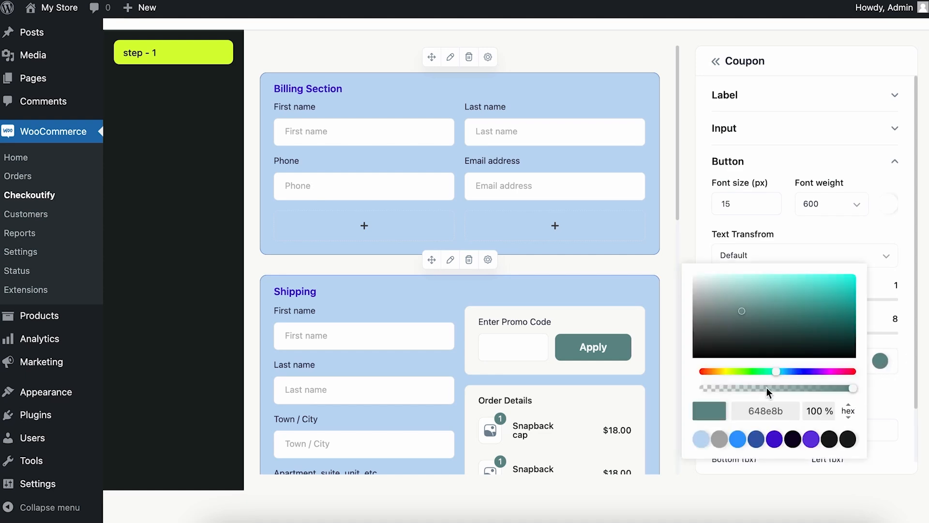
pyautogui.click(702, 440)
pyautogui.click(775, 441)
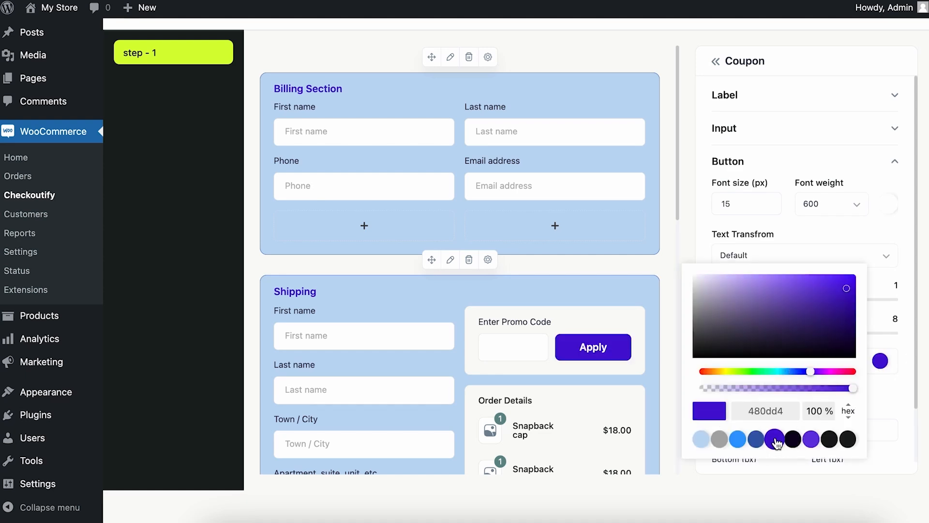
# Set the Place order button's background colour to the recently used blue-violet 480dd4.
pyautogui.scroll(-10, 594, 319)
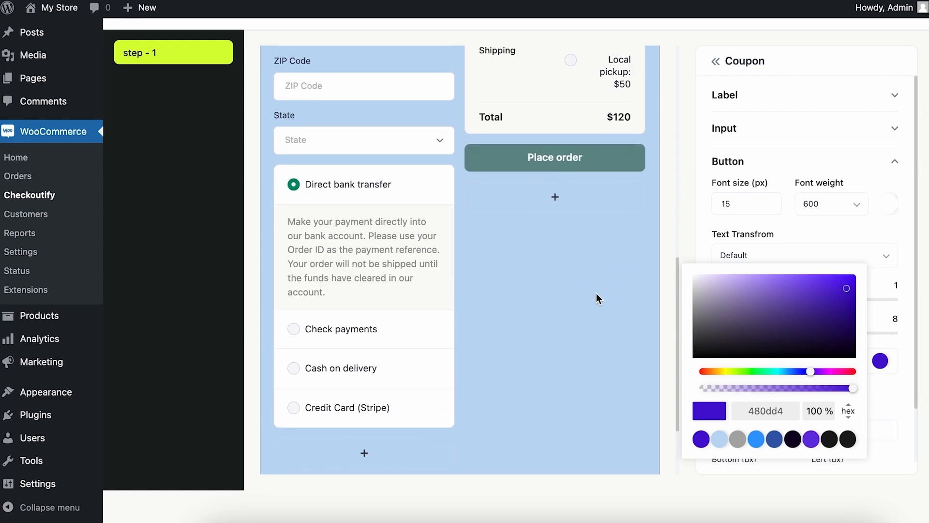
pyautogui.click(614, 160)
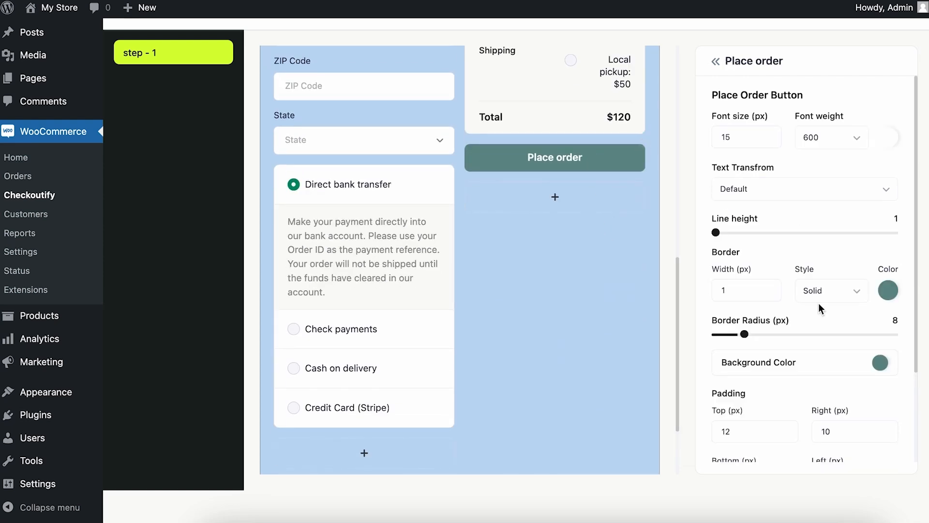
pyautogui.scroll(-2, 818, 303)
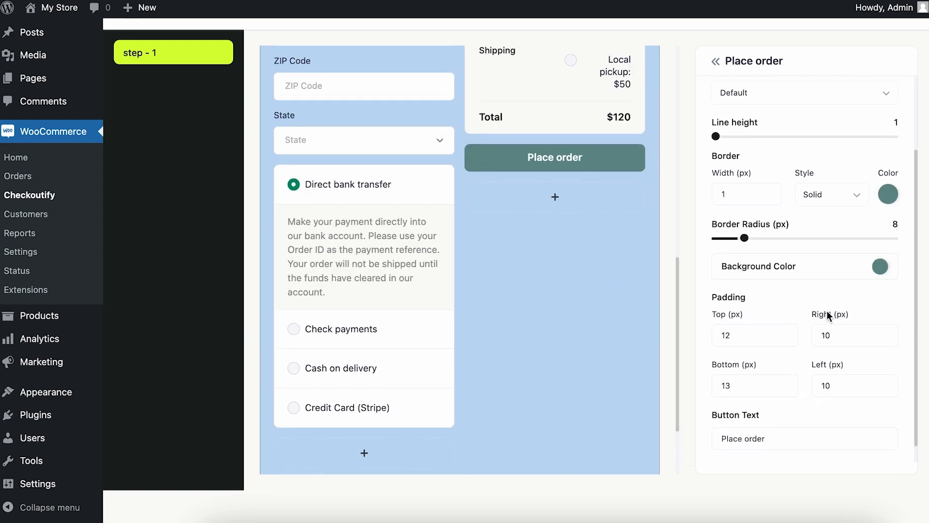
pyautogui.click(880, 267)
pyautogui.click(702, 345)
pyautogui.click(632, 287)
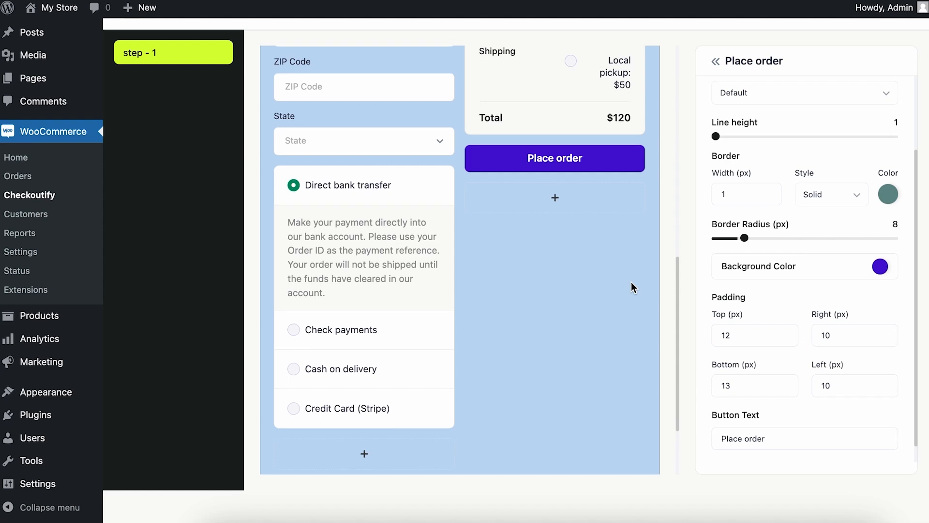
# Set the text colour of the payment methods' radio button labels to the blue-violet 480dd4.
pyautogui.scroll(2, 632, 287)
pyautogui.click(419, 311)
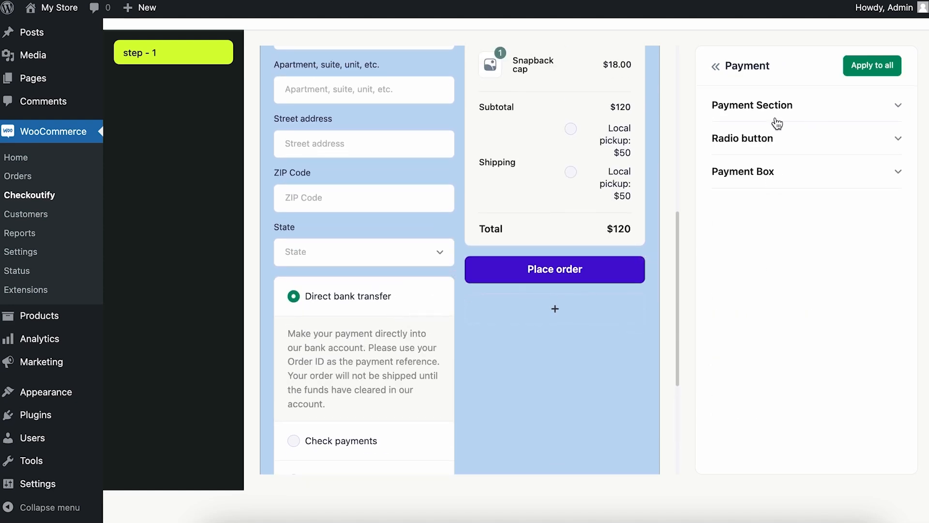
pyautogui.click(800, 138)
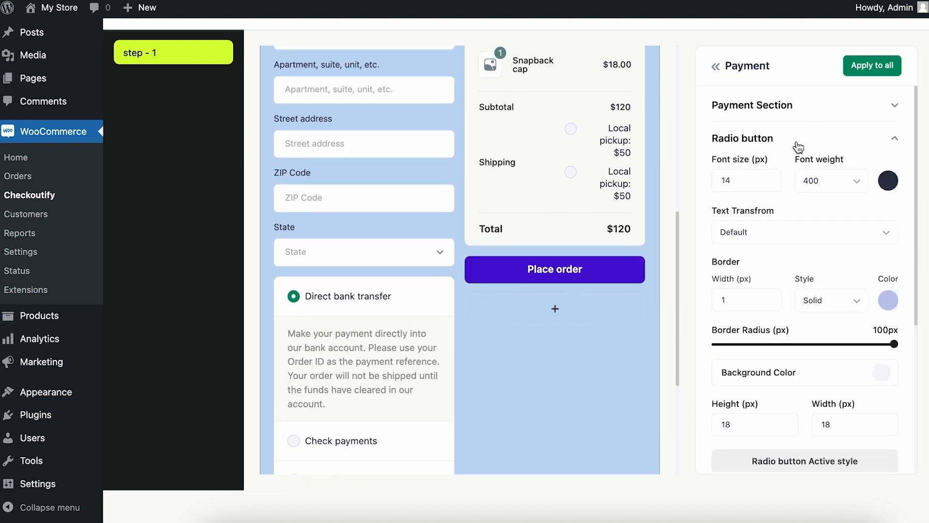
pyautogui.click(890, 180)
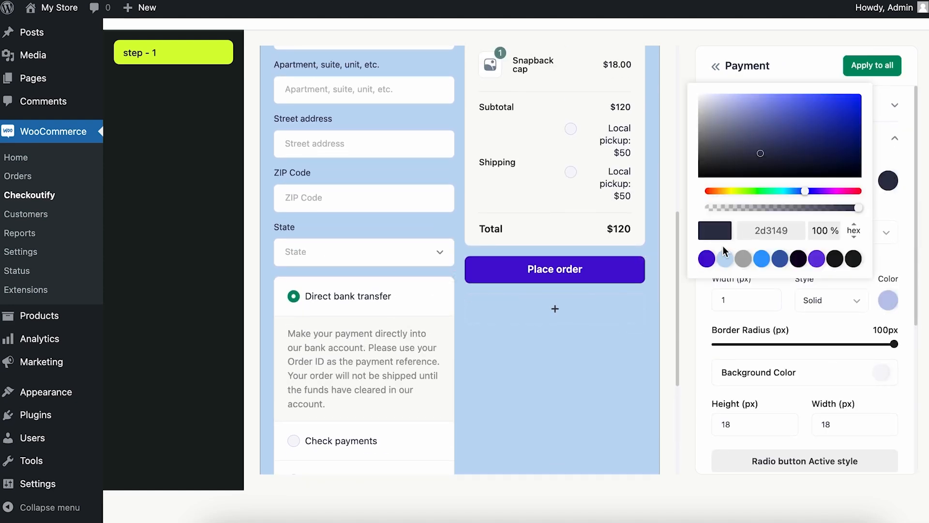
pyautogui.click(708, 259)
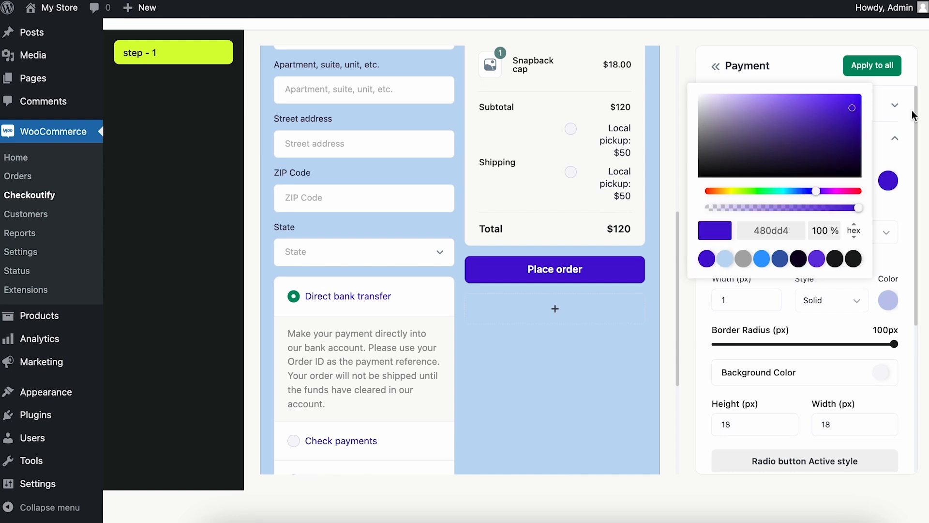
pyautogui.click(893, 216)
# Set the border colour of the payment radio buttons to the recently used blue-violet 480dd4.
pyautogui.click(883, 302)
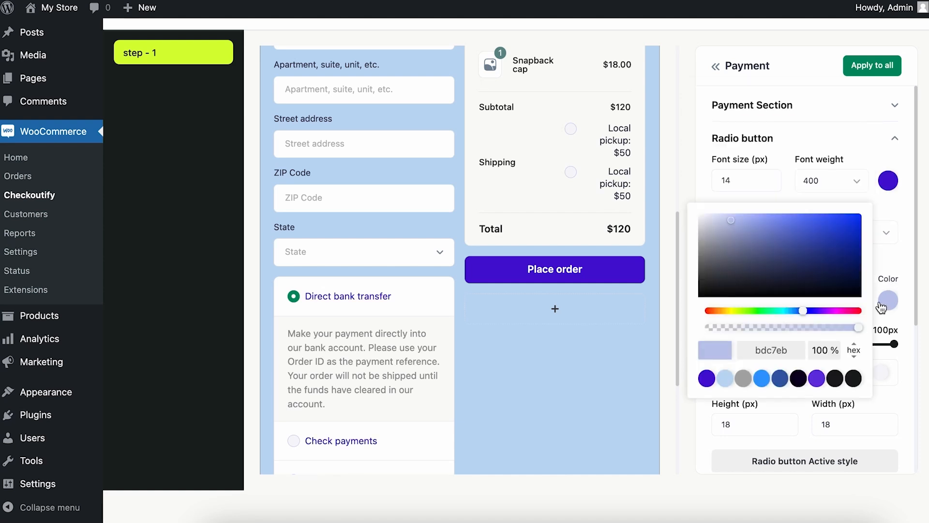
pyautogui.click(707, 378)
pyautogui.click(805, 440)
# Set the active-style background colour of the payment radio buttons to the recently used blue-violet 480dd4.
pyautogui.scroll(-4, 841, 377)
pyautogui.click(876, 315)
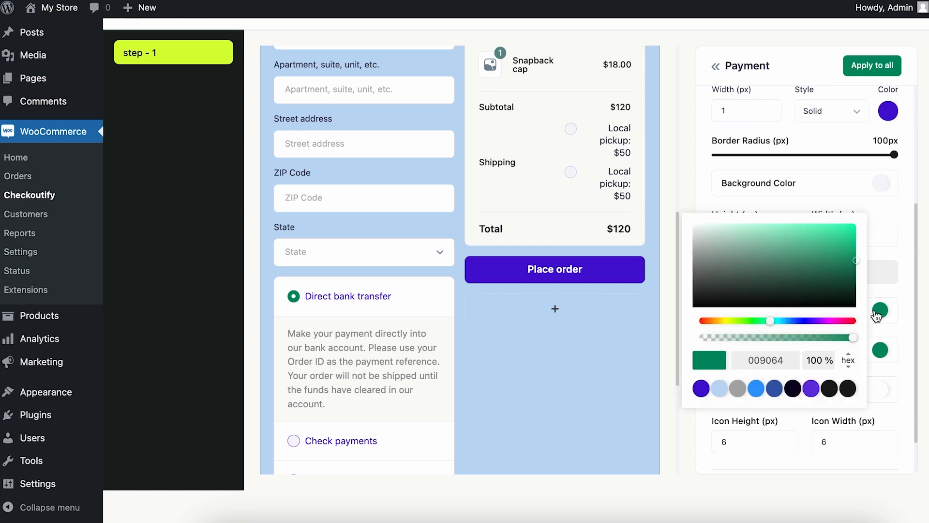
pyautogui.click(702, 388)
pyautogui.click(904, 333)
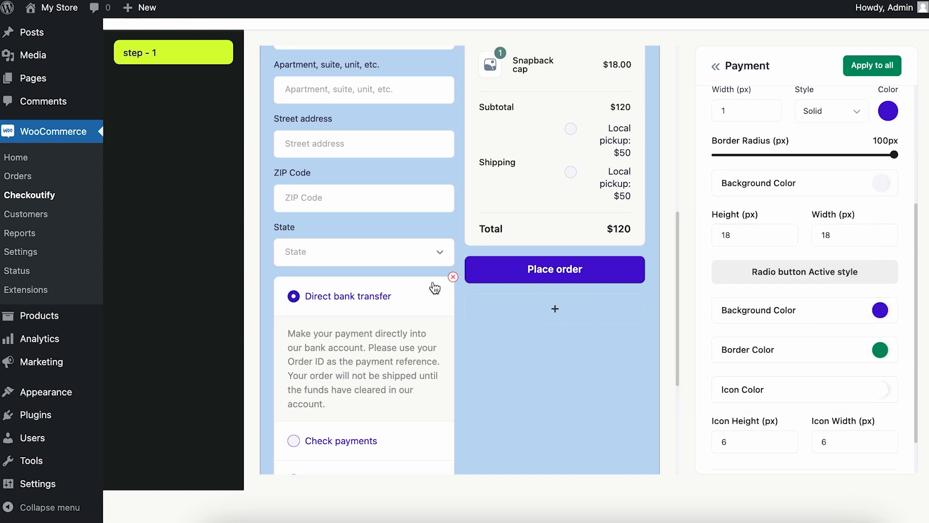
# Set the active radio button's background colour for the shipping method in Order Details to the light blue bfdaf5.
pyautogui.scroll(-7, 434, 284)
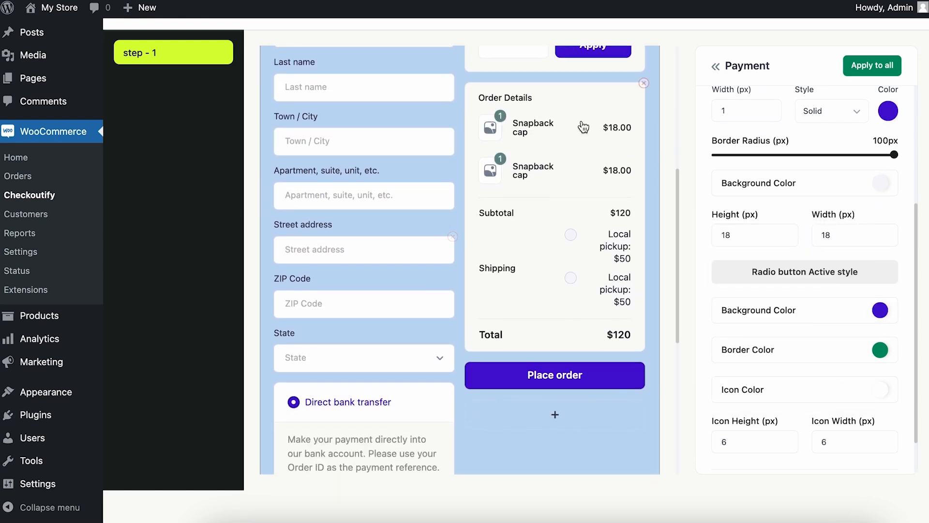
pyautogui.click(578, 107)
pyautogui.click(777, 154)
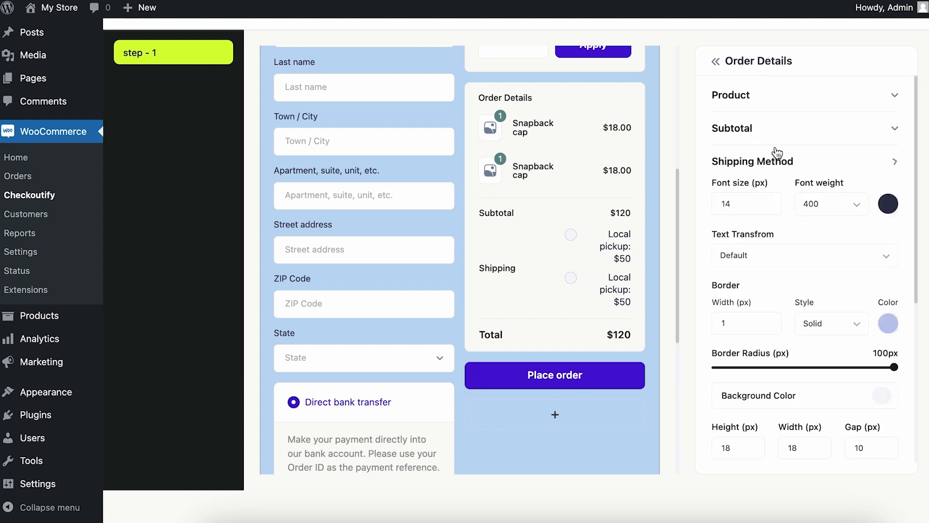
pyautogui.scroll(-5, 823, 242)
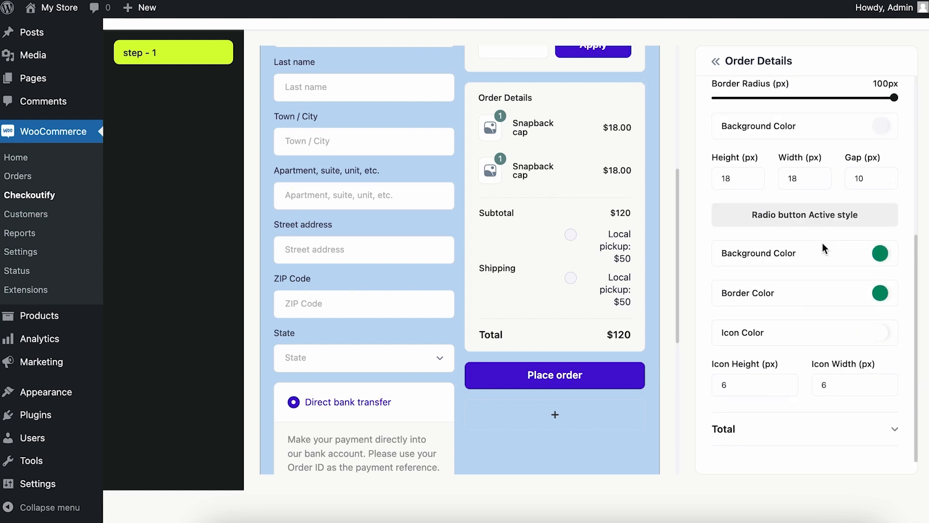
pyautogui.click(881, 253)
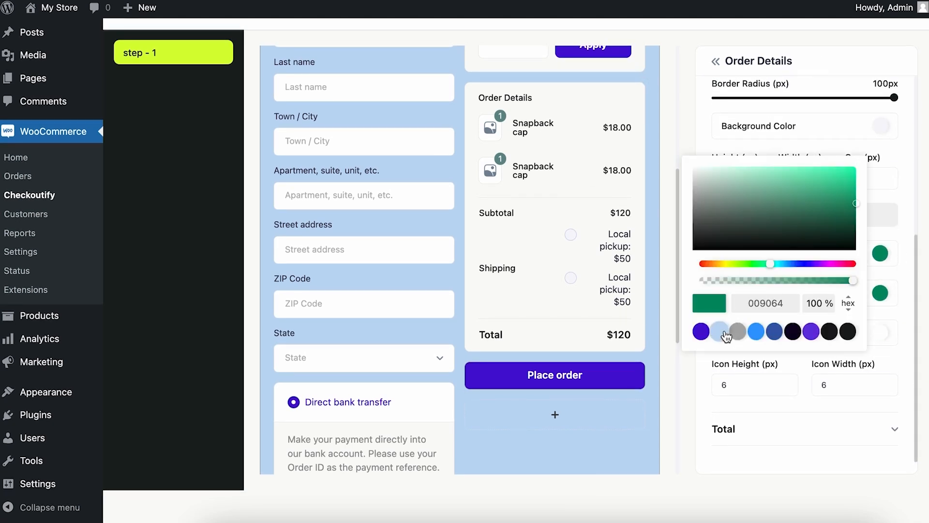
pyautogui.click(725, 332)
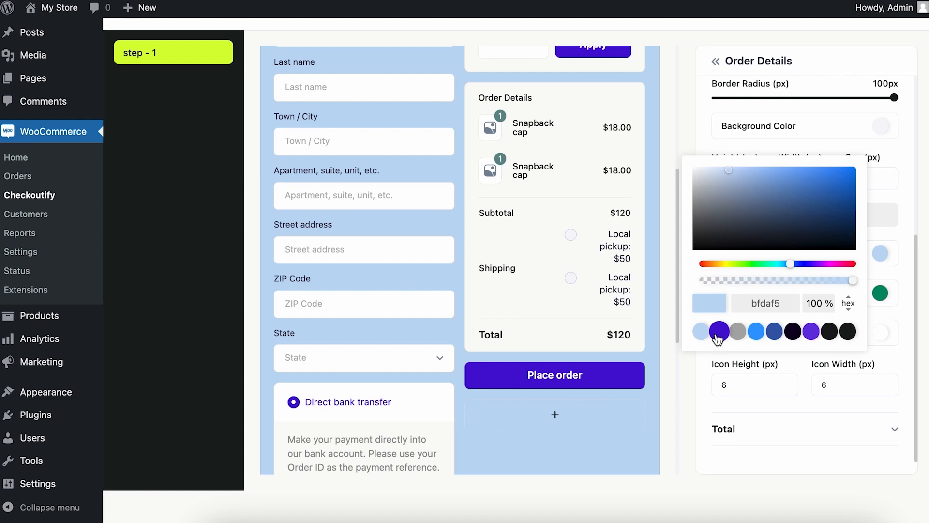
# Set the active radio button's border colour for the shipping method to the blue-violet 480dd4.
pyautogui.click(881, 293)
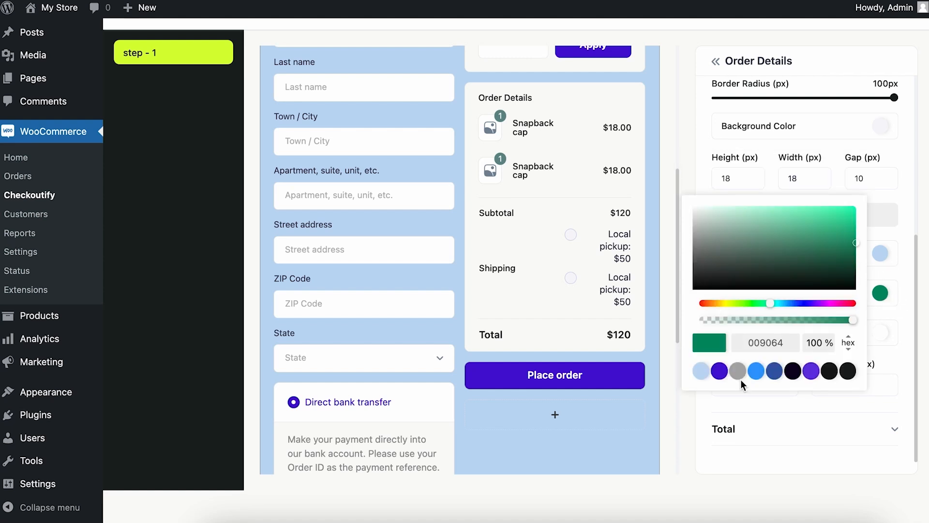
pyautogui.click(720, 371)
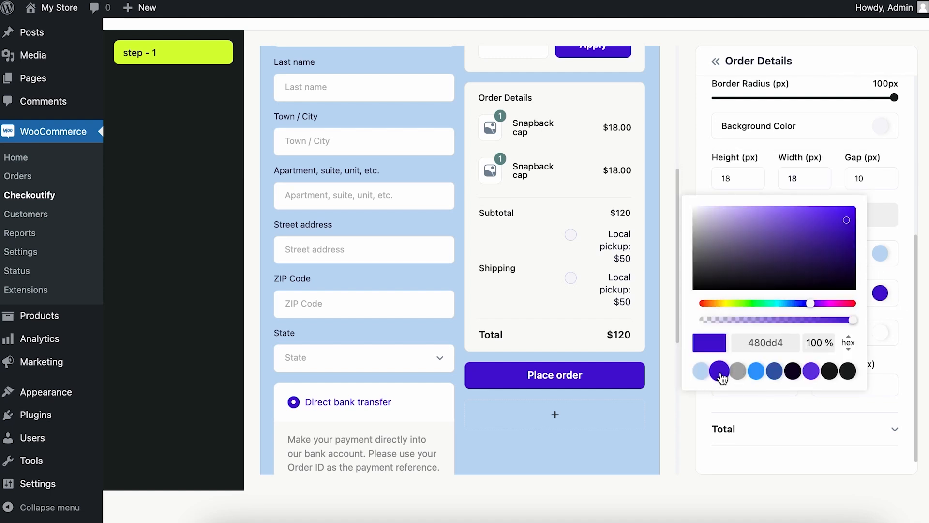
pyautogui.click(796, 457)
# Set the shipping method's text colour in Order Details to the blue-violet 480dd4.
pyautogui.scroll(5, 701, 329)
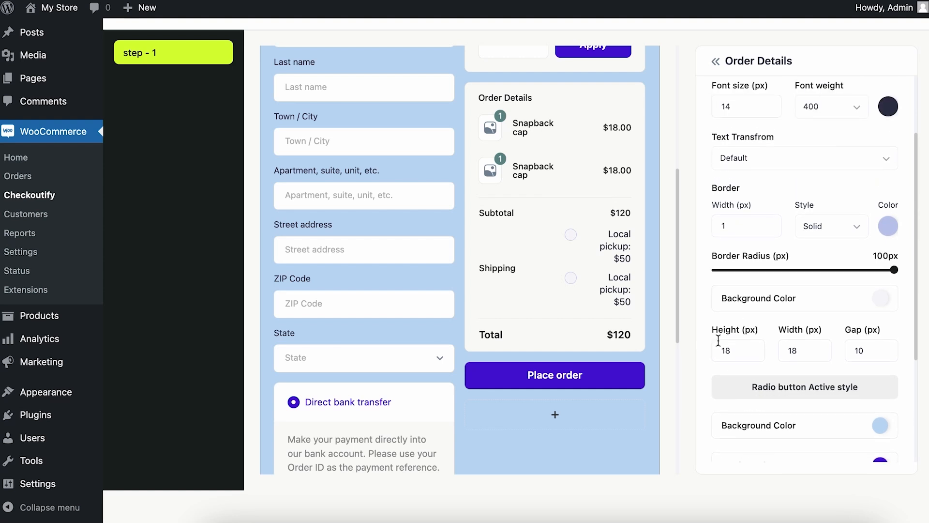
pyautogui.scroll(-1, 796, 387)
pyautogui.scroll(2, 796, 382)
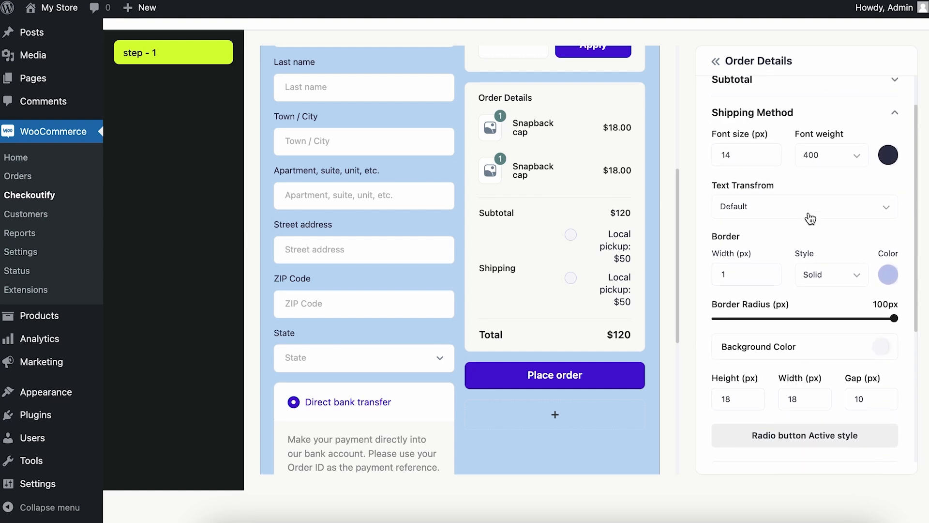
pyautogui.click(888, 153)
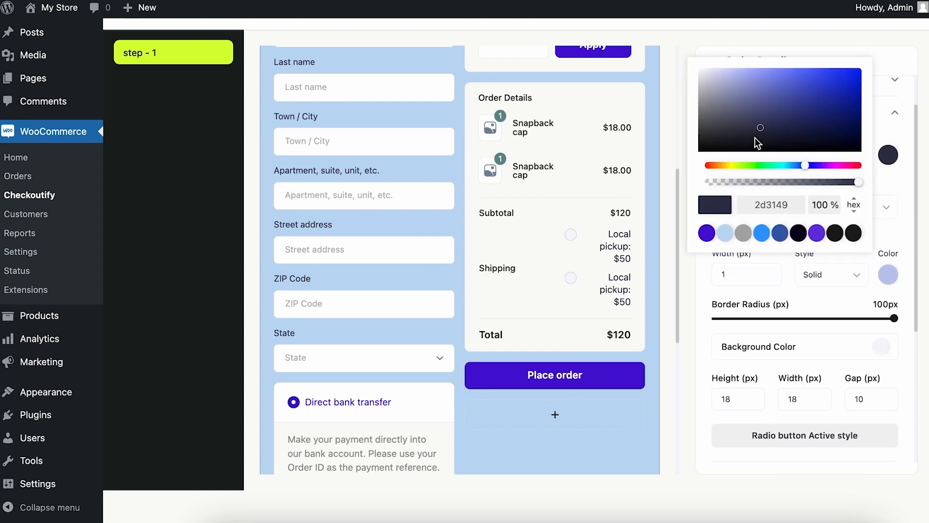
pyautogui.click(708, 232)
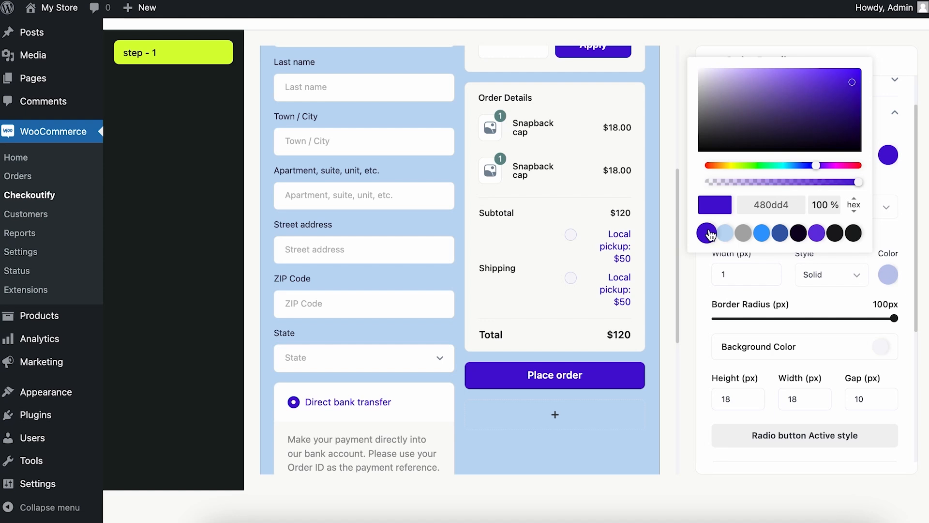
# Set the shipping method's text colour in Order Details to the near-black 191c1b.
pyautogui.click(725, 231)
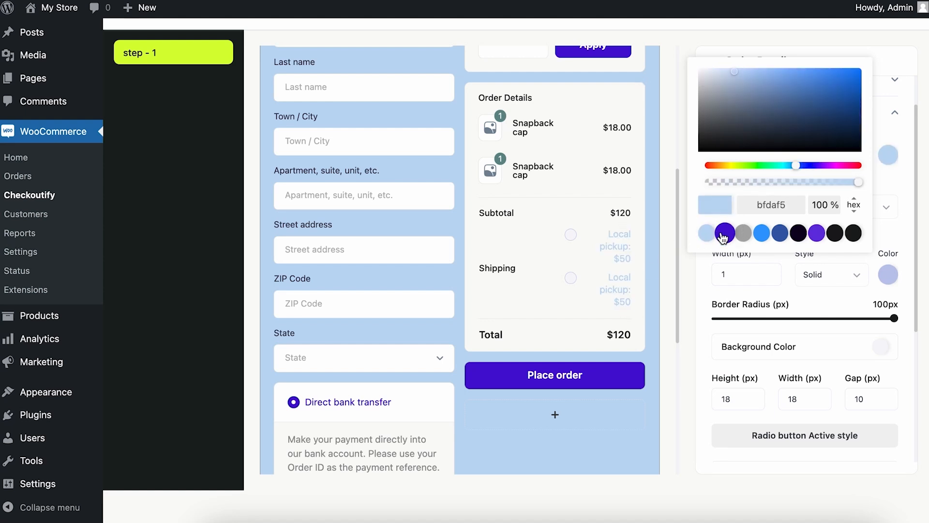
pyautogui.click(725, 233)
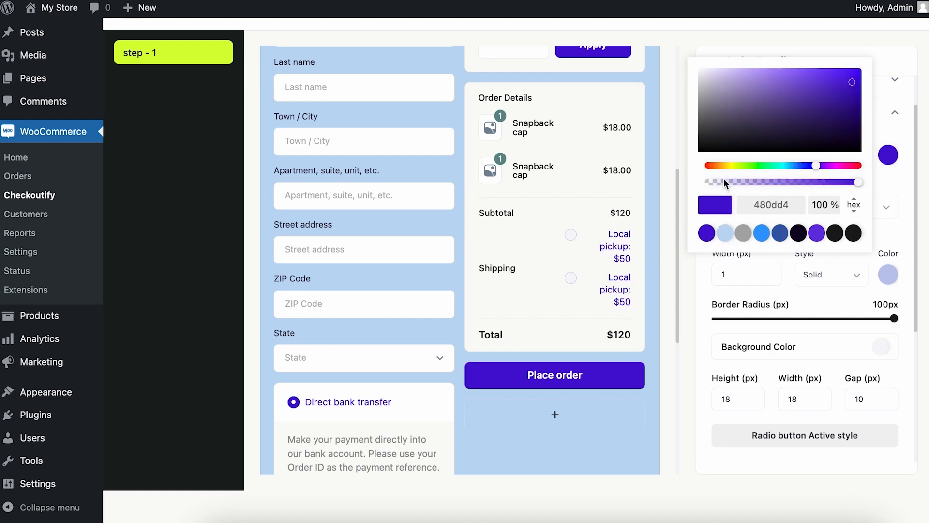
pyautogui.click(836, 233)
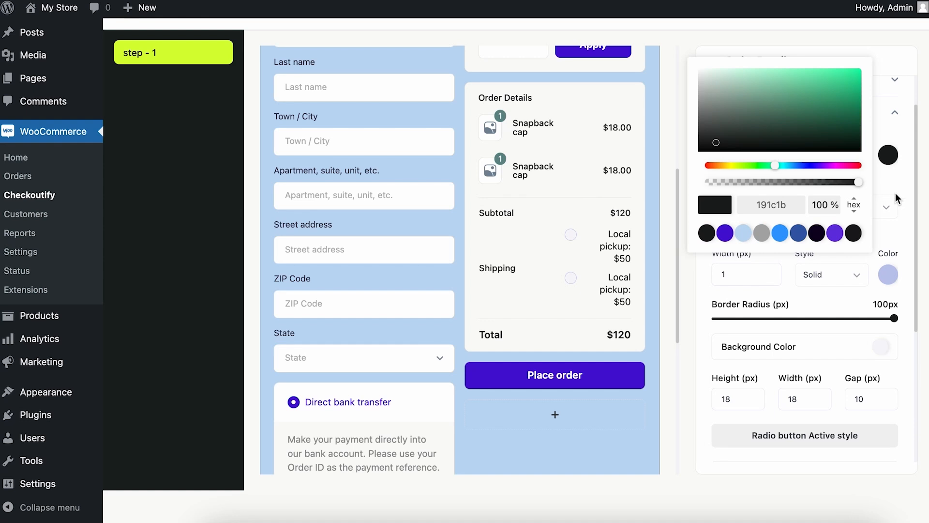
pyautogui.click(895, 193)
pyautogui.scroll(-5, 895, 192)
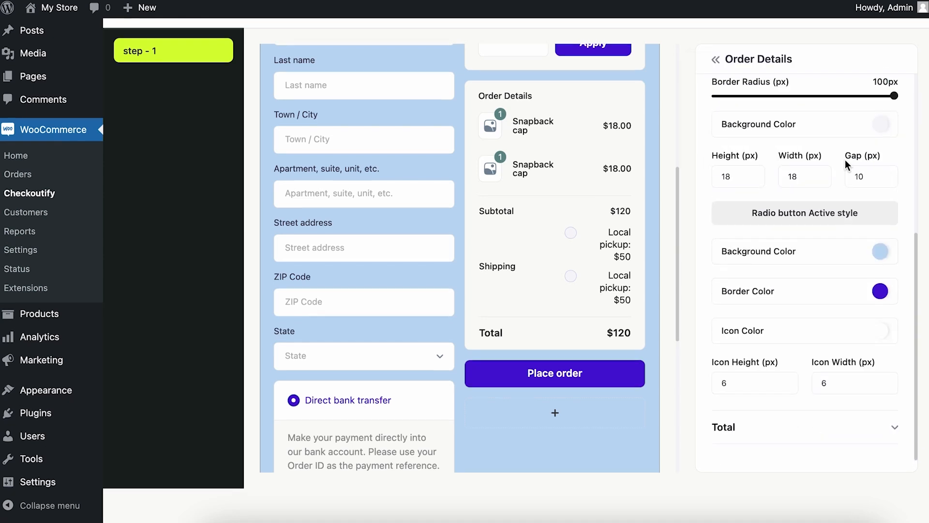
# Set the product image border colour in Order Details to the recently used blue-violet 480dd4.
pyautogui.click(882, 128)
pyautogui.click(785, 428)
pyautogui.scroll(1, 885, 292)
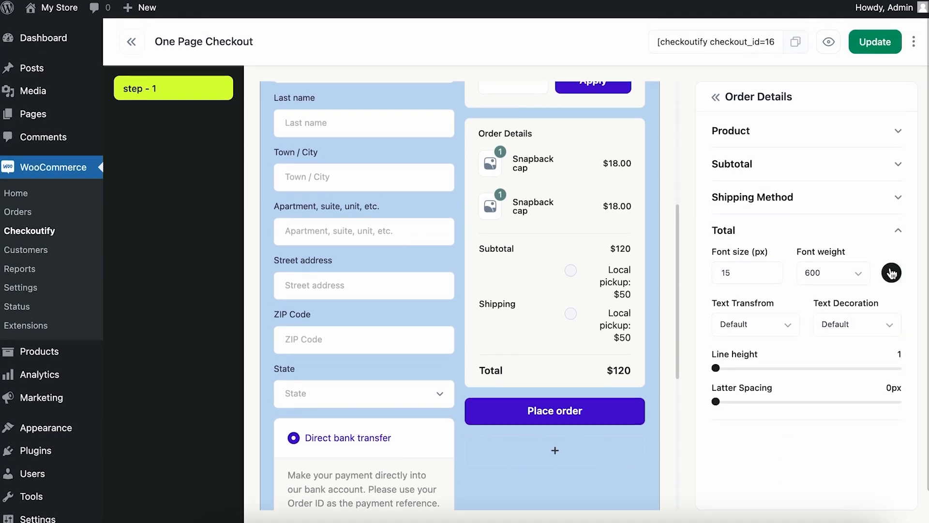
pyautogui.scroll(-1, 793, 223)
pyautogui.click(785, 105)
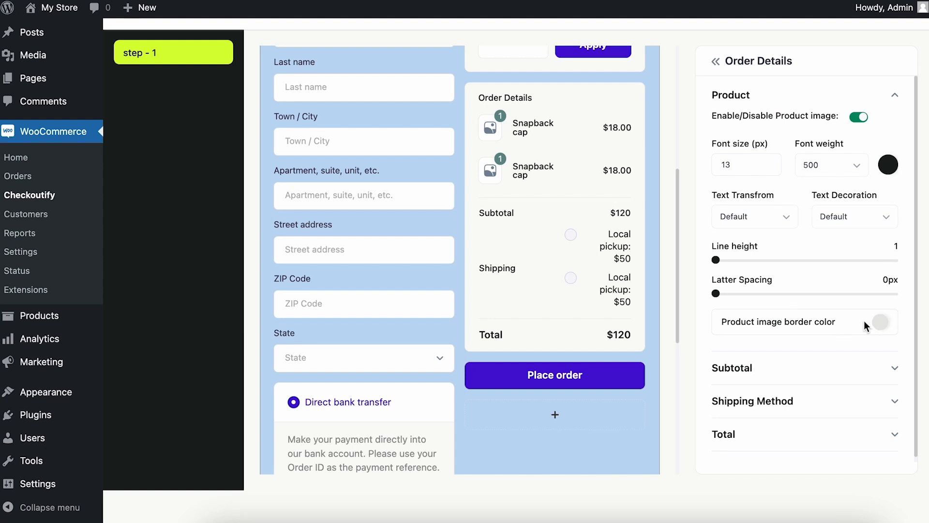
pyautogui.click(880, 322)
pyautogui.click(718, 403)
pyautogui.click(896, 297)
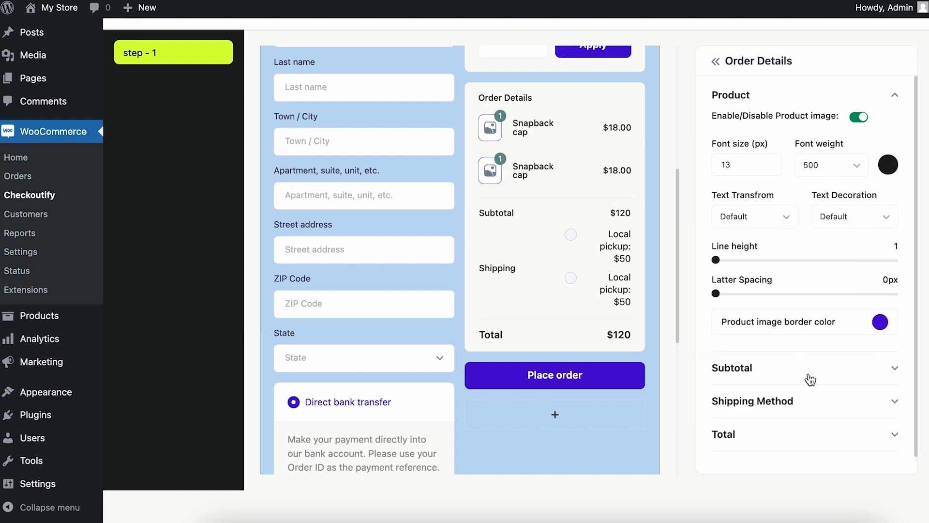
# Save the styling changes to the One Page Checkout.
pyautogui.scroll(5, 553, 317)
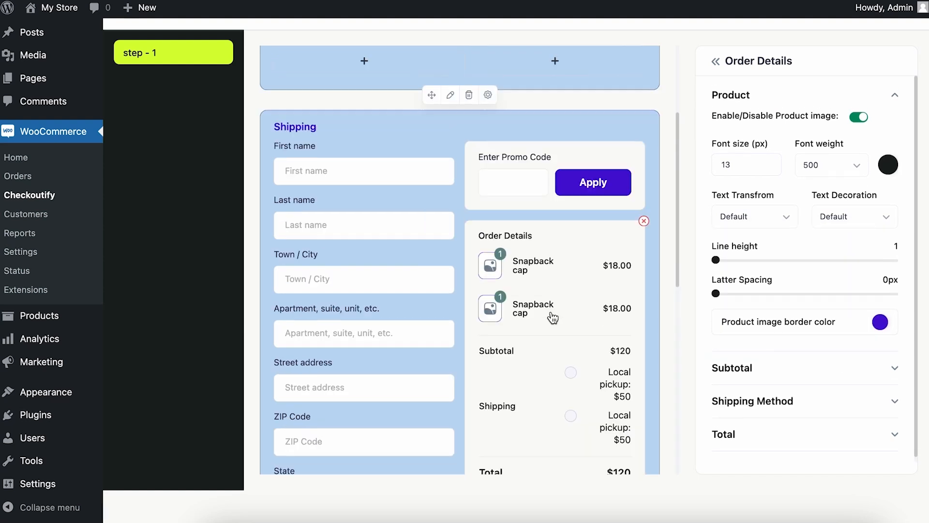
pyautogui.scroll(2, 772, 267)
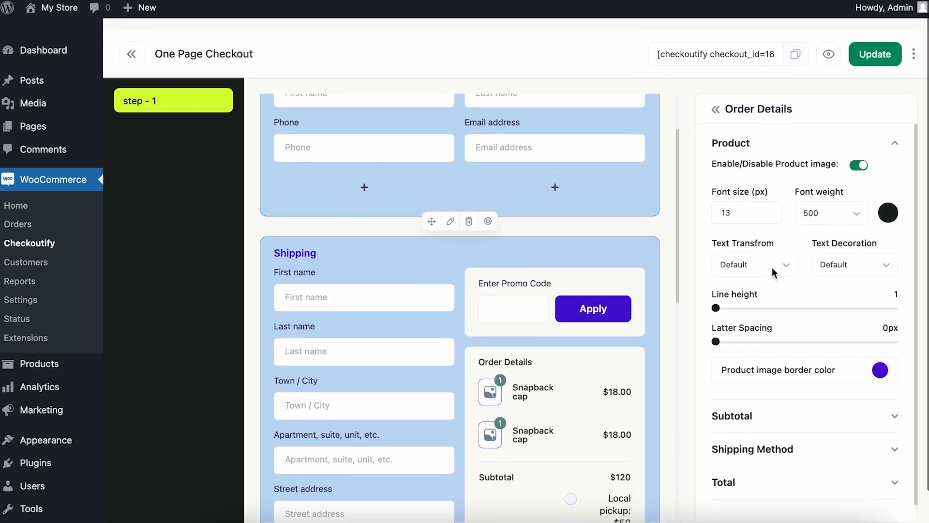
pyautogui.click(889, 39)
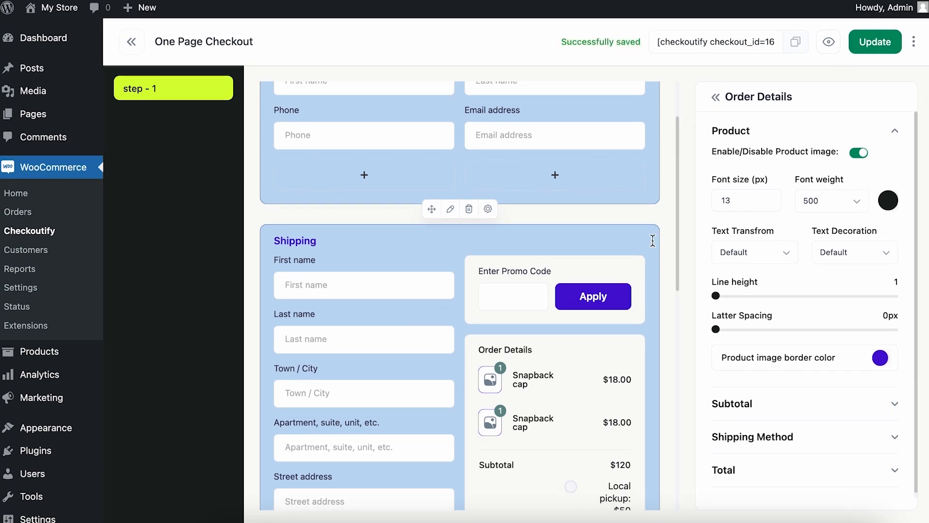
# Visit the store, proceed from the cart to checkout, and examine which checkout layout the live page uses.
pyautogui.scroll(3, 414, 329)
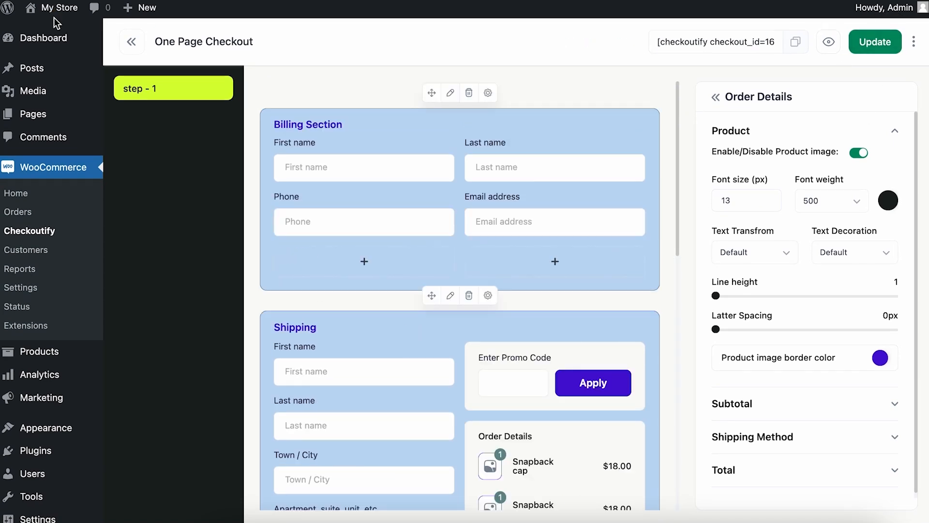
pyautogui.moveTo(55, 12)
pyautogui.click(53, 49)
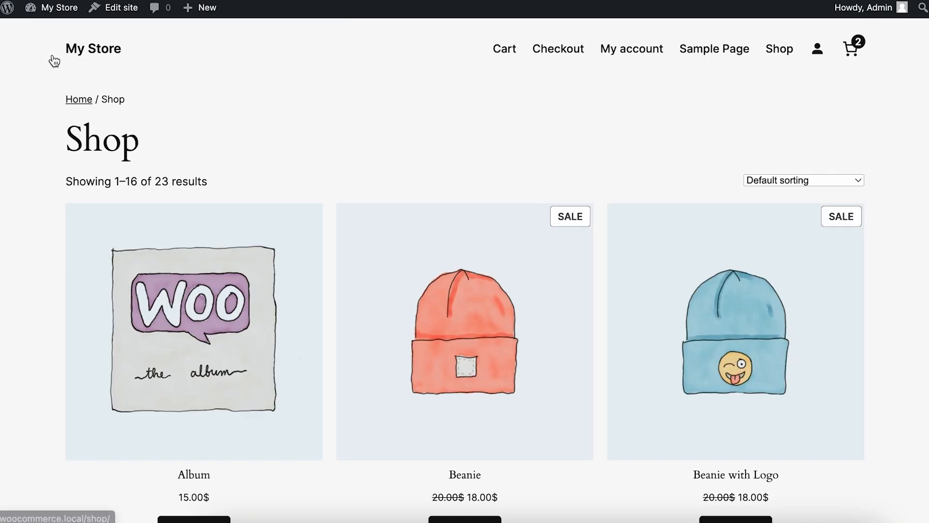
pyautogui.scroll(-3, 581, 141)
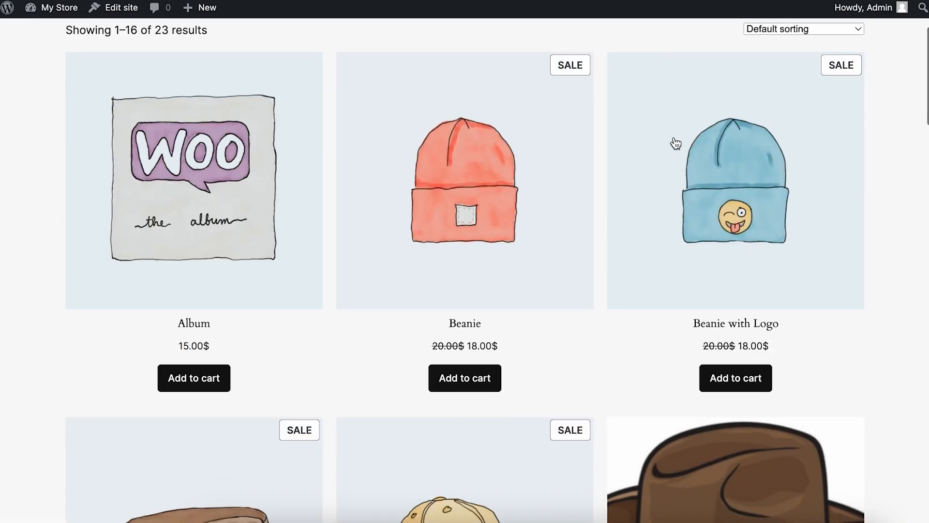
pyautogui.scroll(3, 678, 145)
pyautogui.click(848, 53)
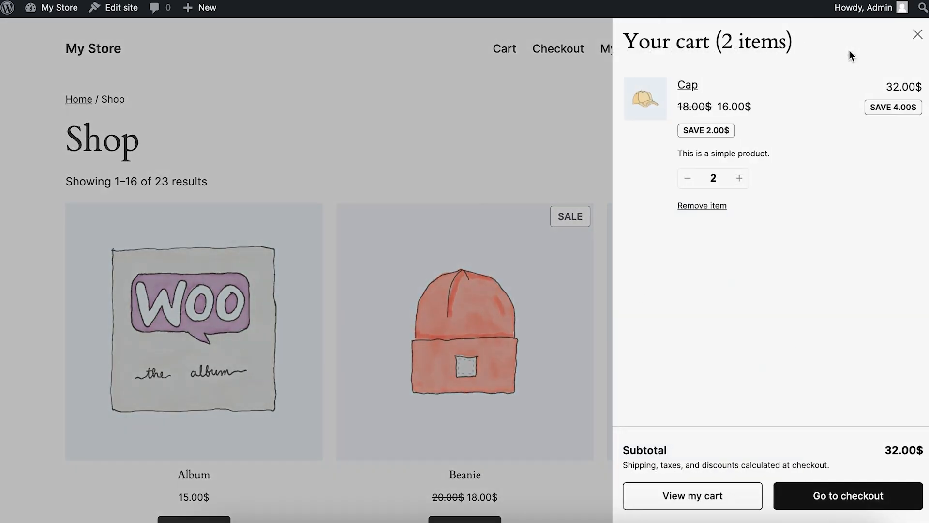
pyautogui.click(830, 496)
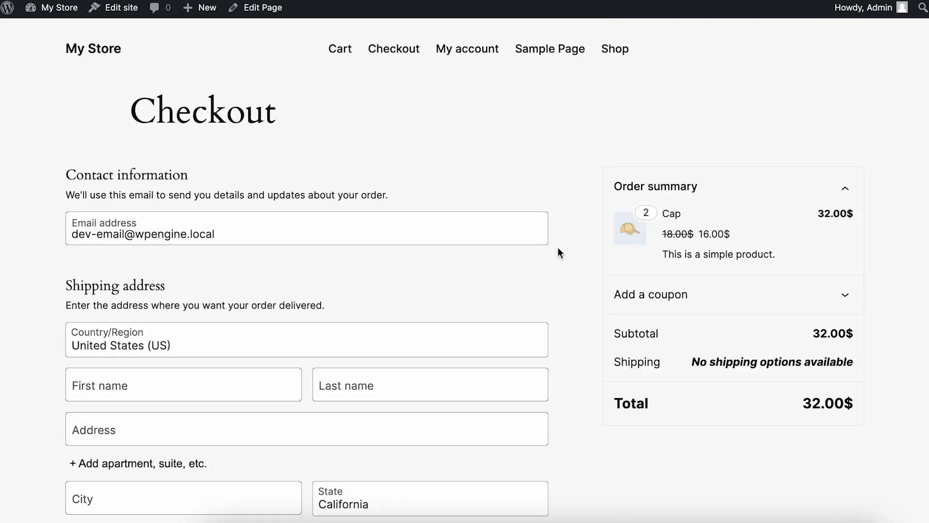
pyautogui.scroll(-10, 472, 245)
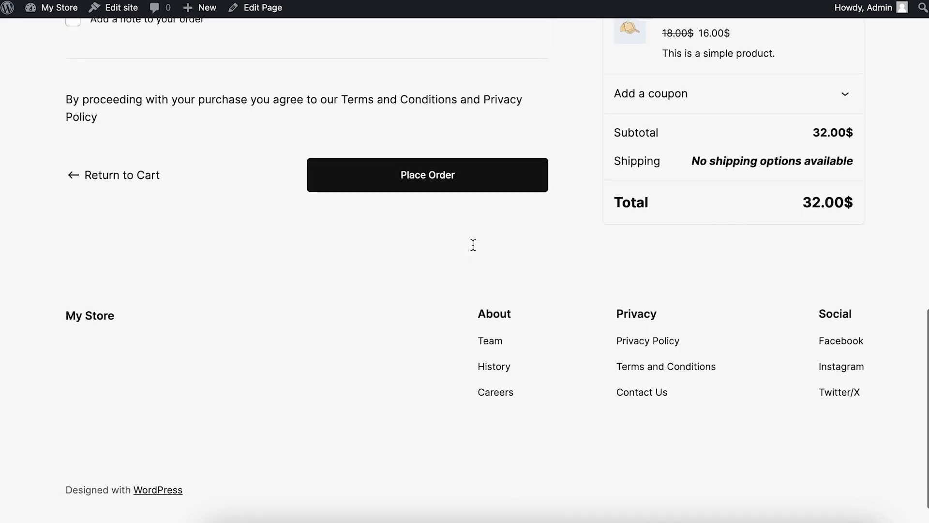
pyautogui.scroll(5, 473, 247)
pyautogui.scroll(3, 473, 245)
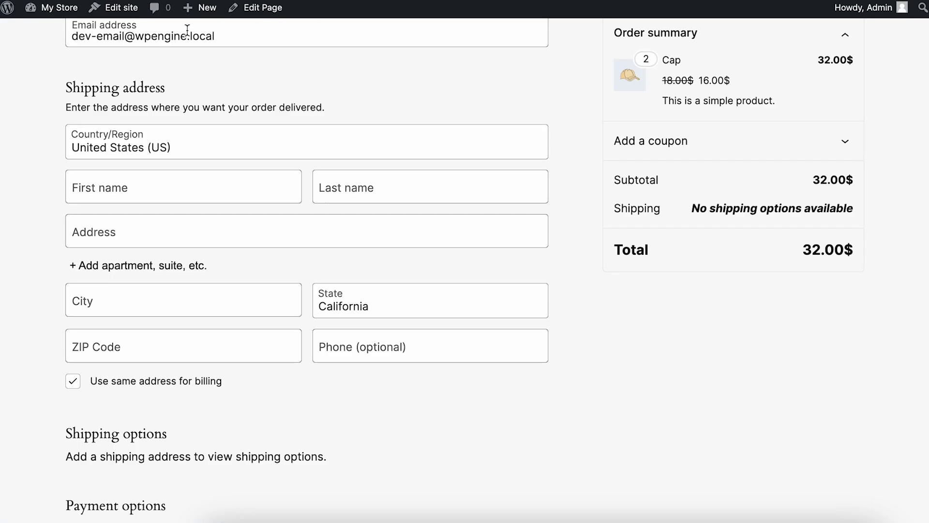
# Return to the admin dashboard and reopen the One Page Checkout in the Checkoutify editor.
pyautogui.click(36, 30)
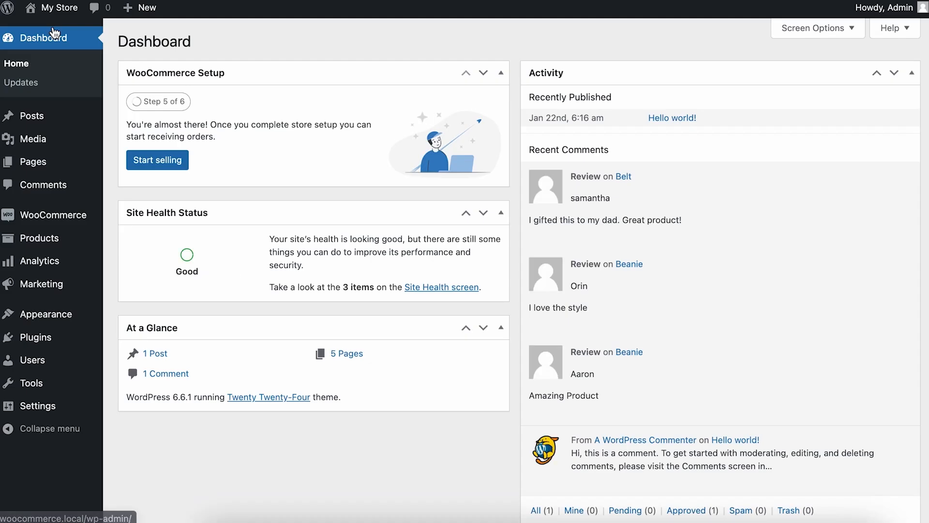
pyautogui.moveTo(45, 213)
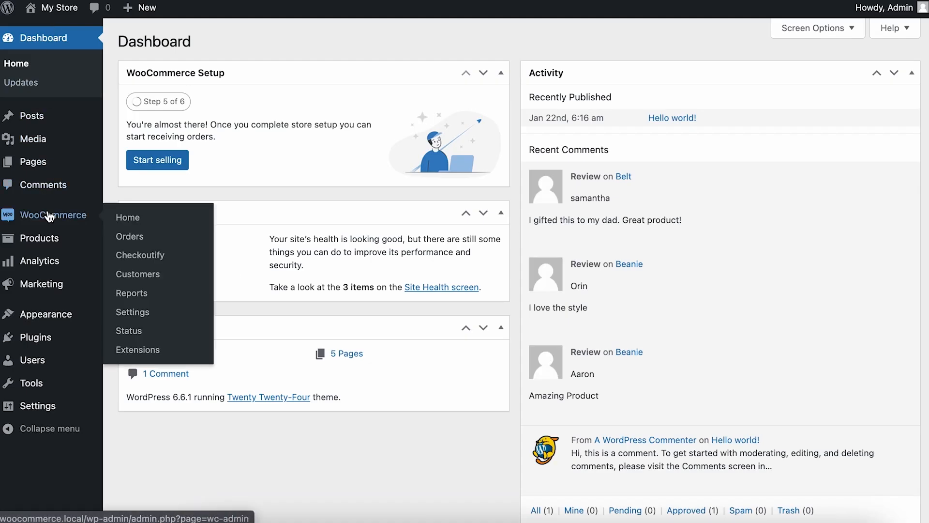
pyautogui.click(121, 262)
pyautogui.click(322, 211)
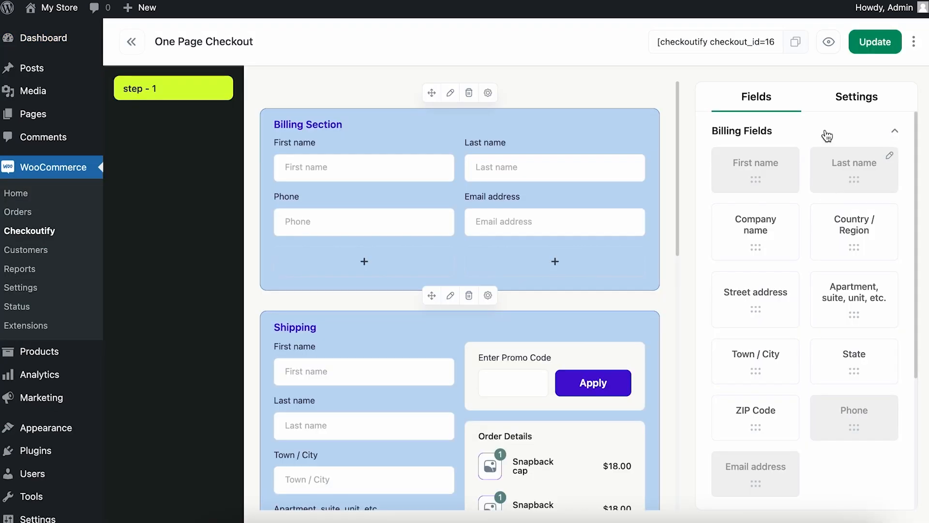
# Set the One Page Checkout as the default WooCommerce checkout and save the change.
pyautogui.click(853, 97)
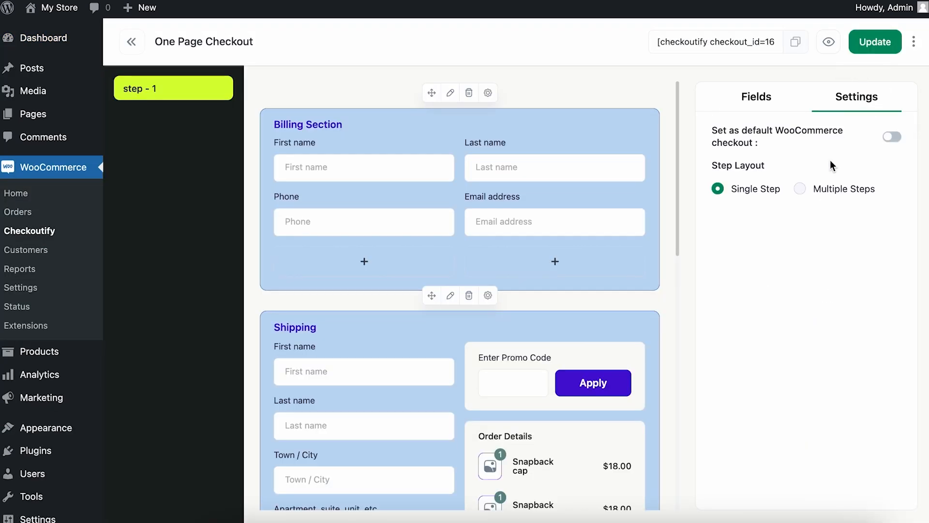
pyautogui.moveTo(713, 141); pyautogui.dragTo(844, 138)
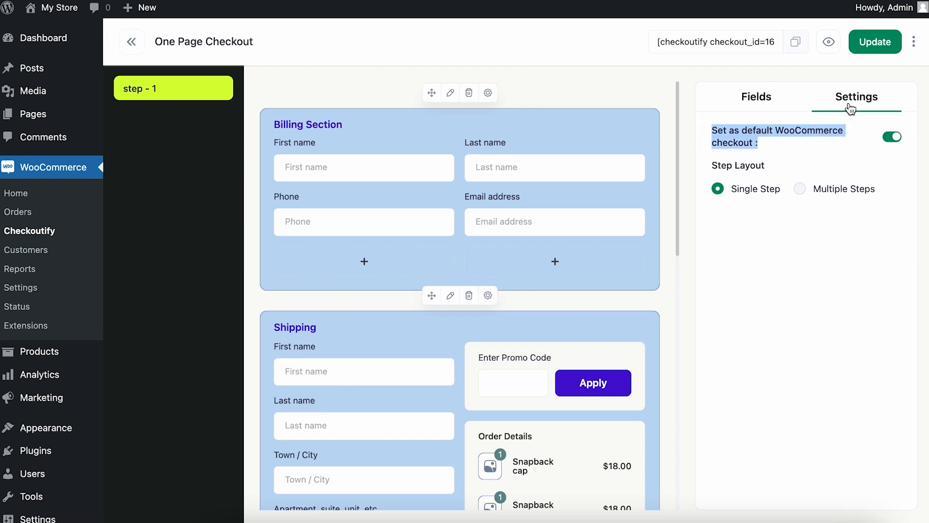
pyautogui.click(887, 43)
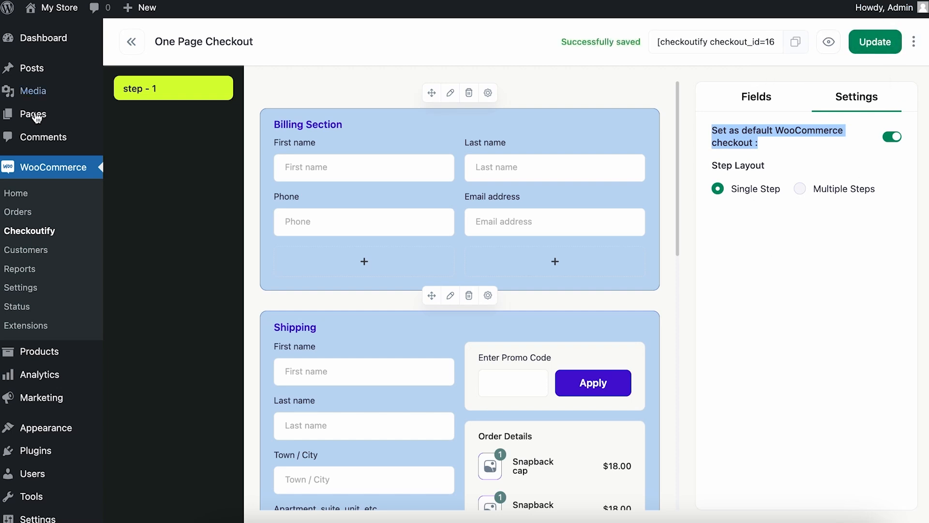
# Return to the store, go to checkout with the cart's items, and review the custom checkout's sections, order details and payment option.
pyautogui.moveTo(62, 19)
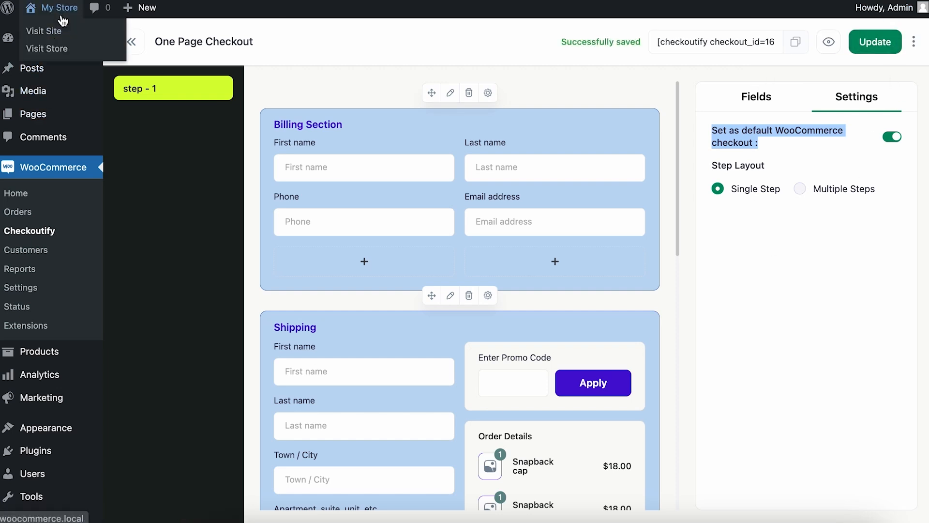
pyautogui.click(56, 48)
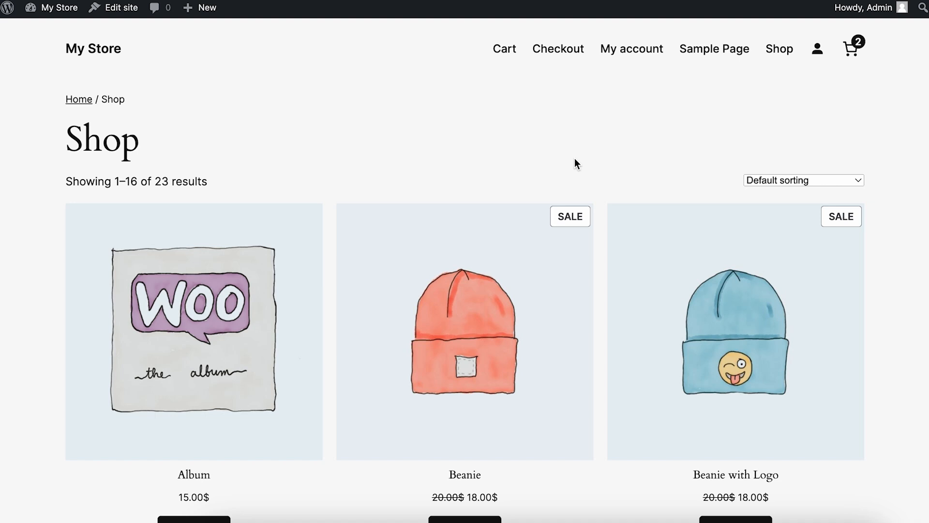
pyautogui.click(853, 58)
pyautogui.click(831, 498)
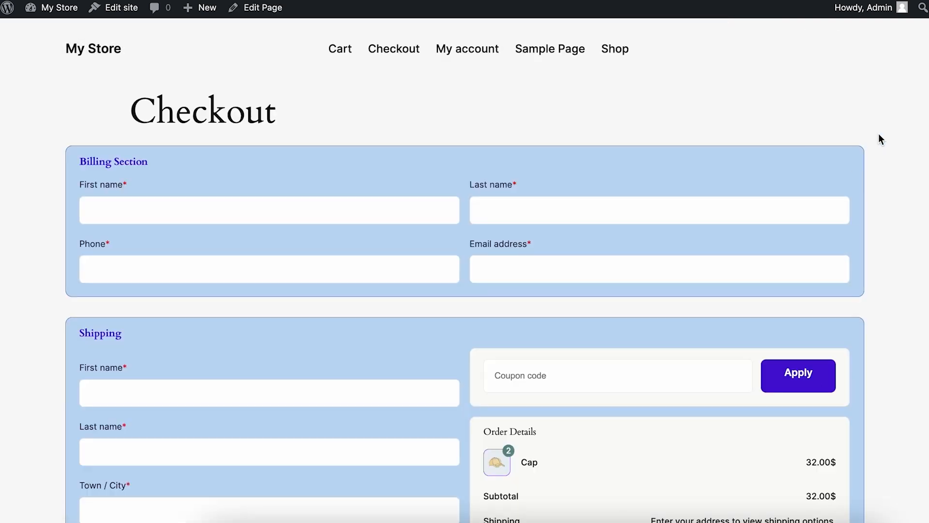
pyautogui.scroll(-12, 878, 134)
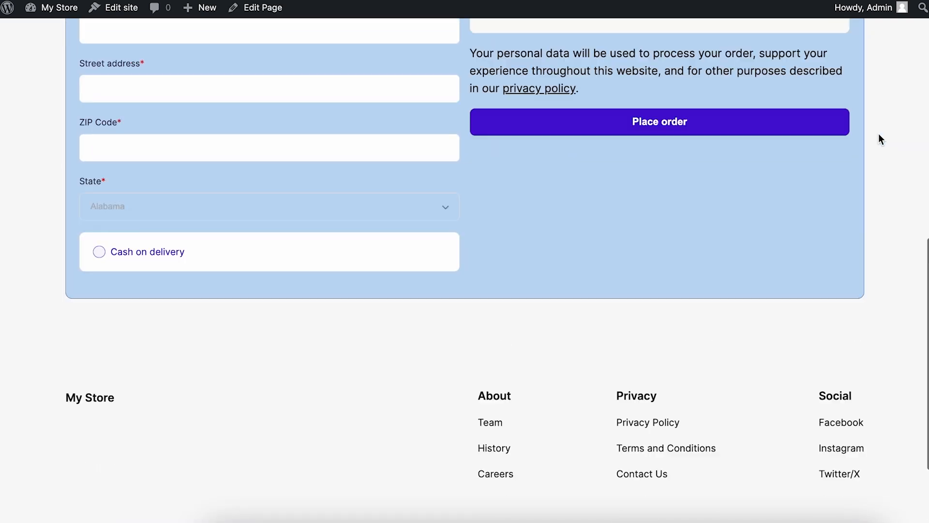
pyautogui.scroll(12, 878, 133)
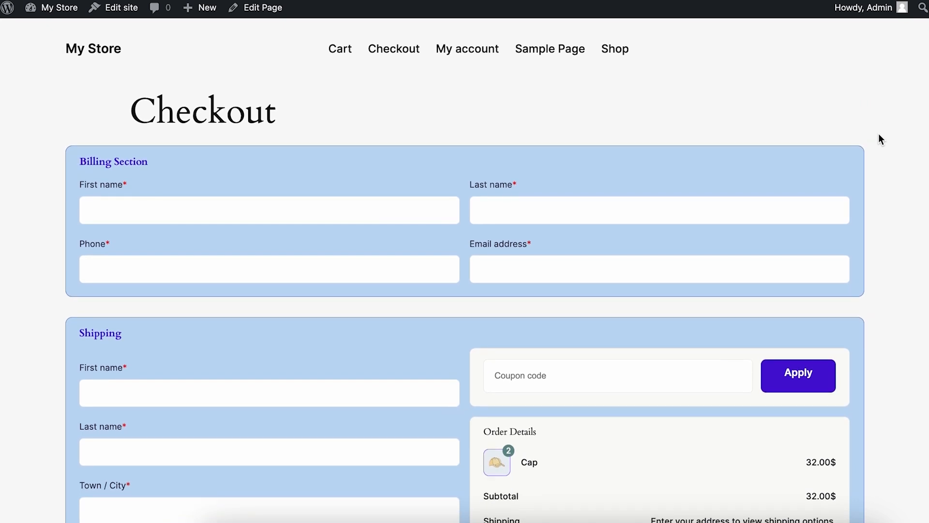
pyautogui.scroll(-12, 874, 147)
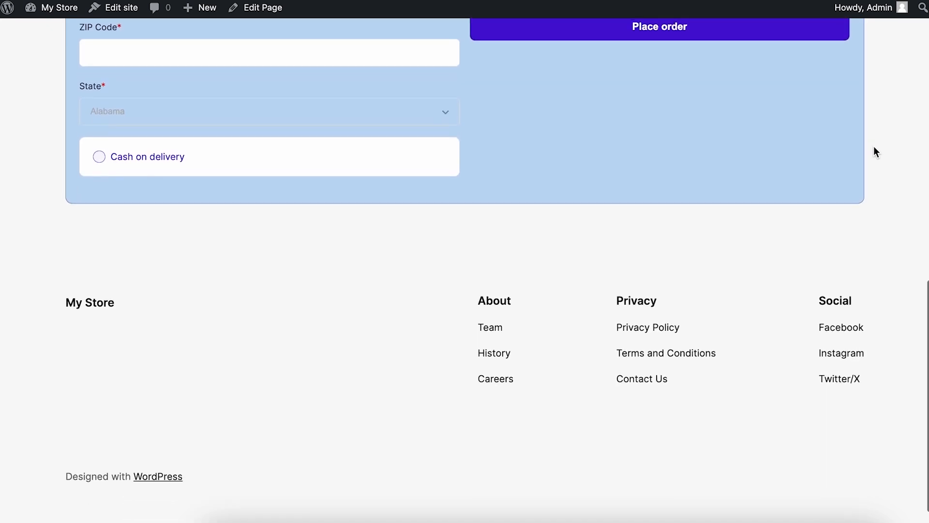
pyautogui.scroll(12, 873, 146)
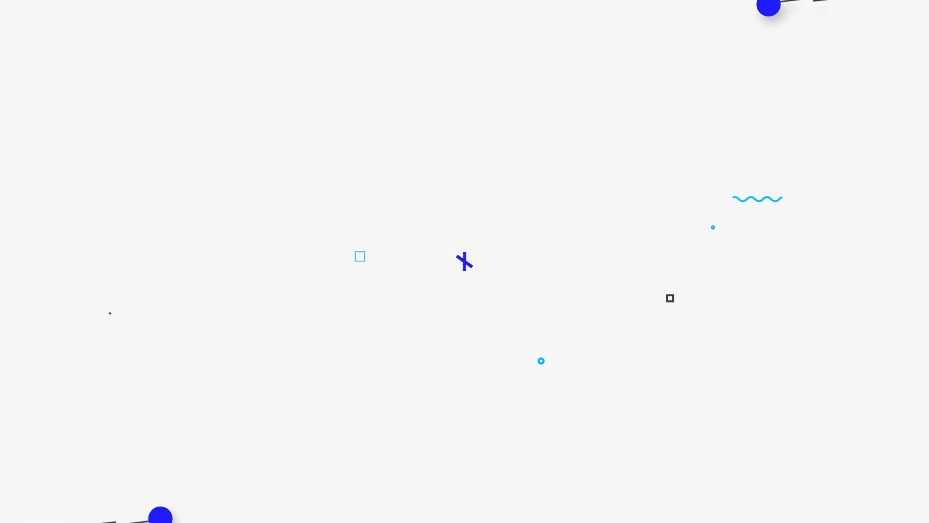